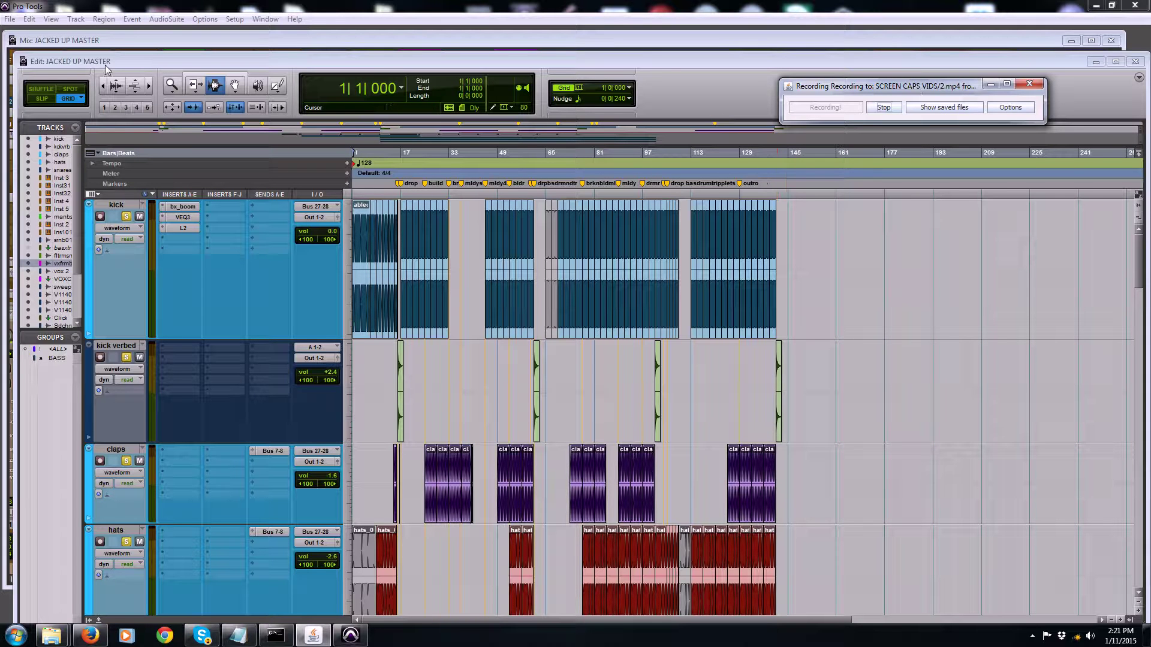
- Create a new stereo audio track in the session
click(106, 40)
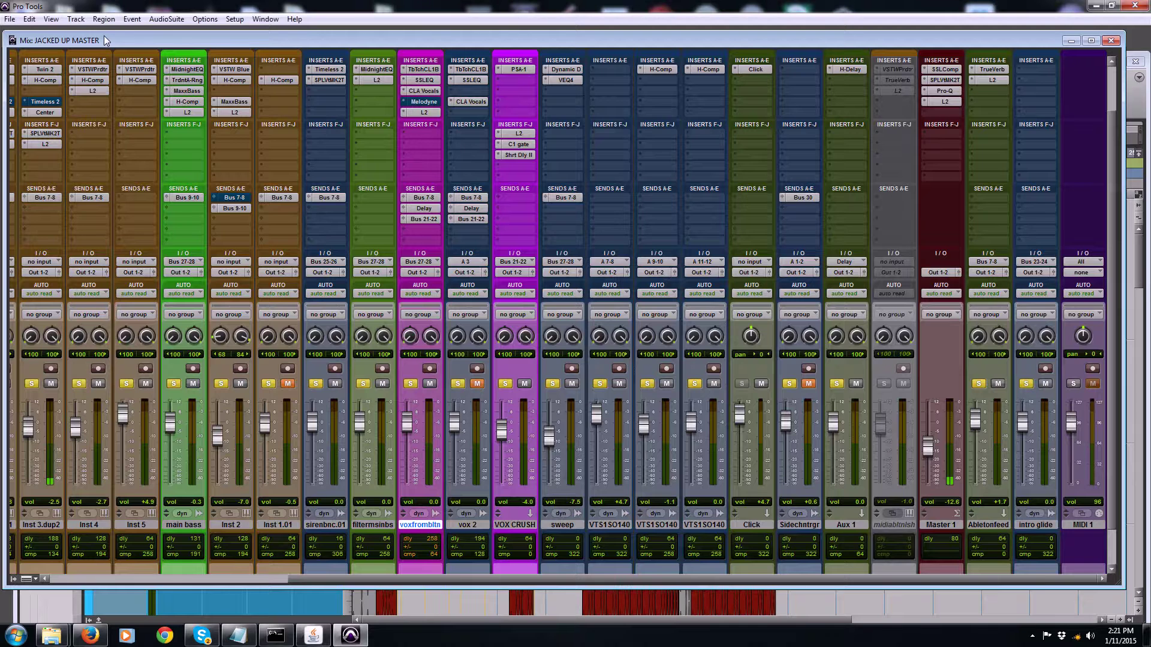
click(466, 608)
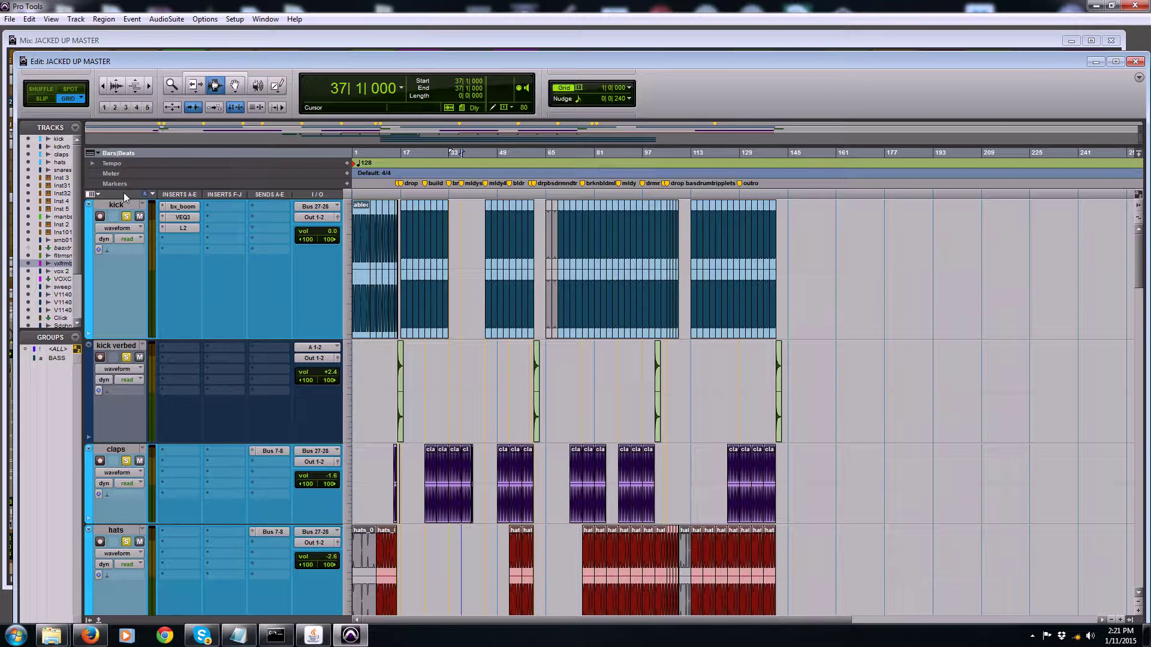
click(76, 19)
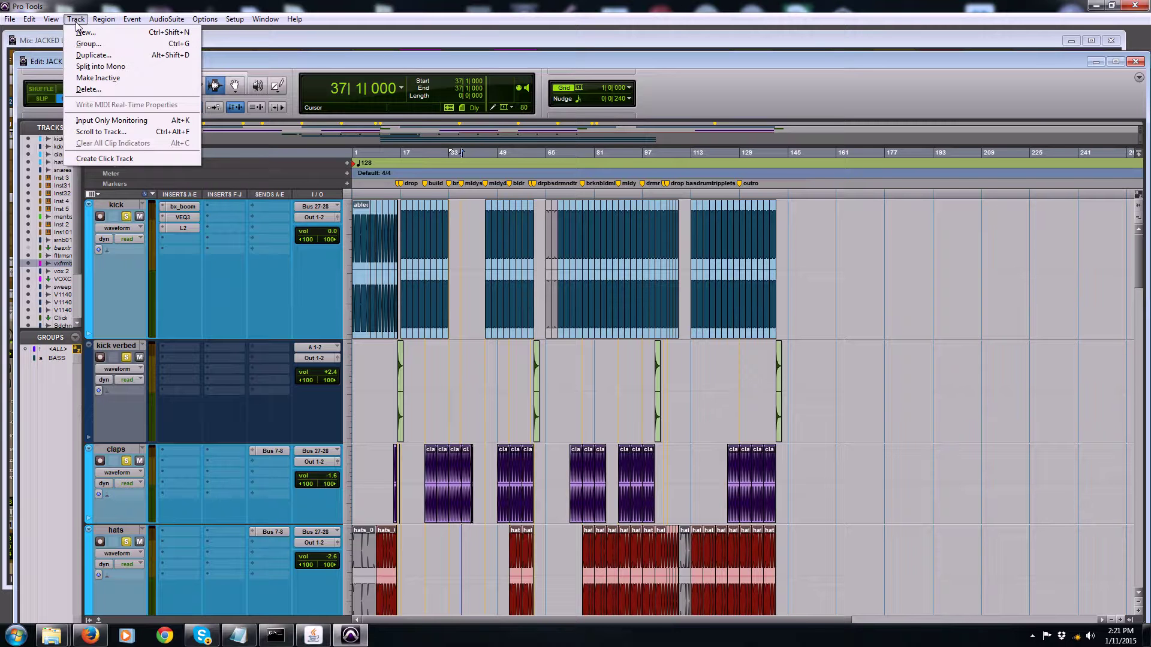
click(84, 32)
click(512, 216)
click(513, 228)
click(731, 241)
- Move the new Audio 1 track so it sits directly after the kick track
scroll(564, 455, up, 20)
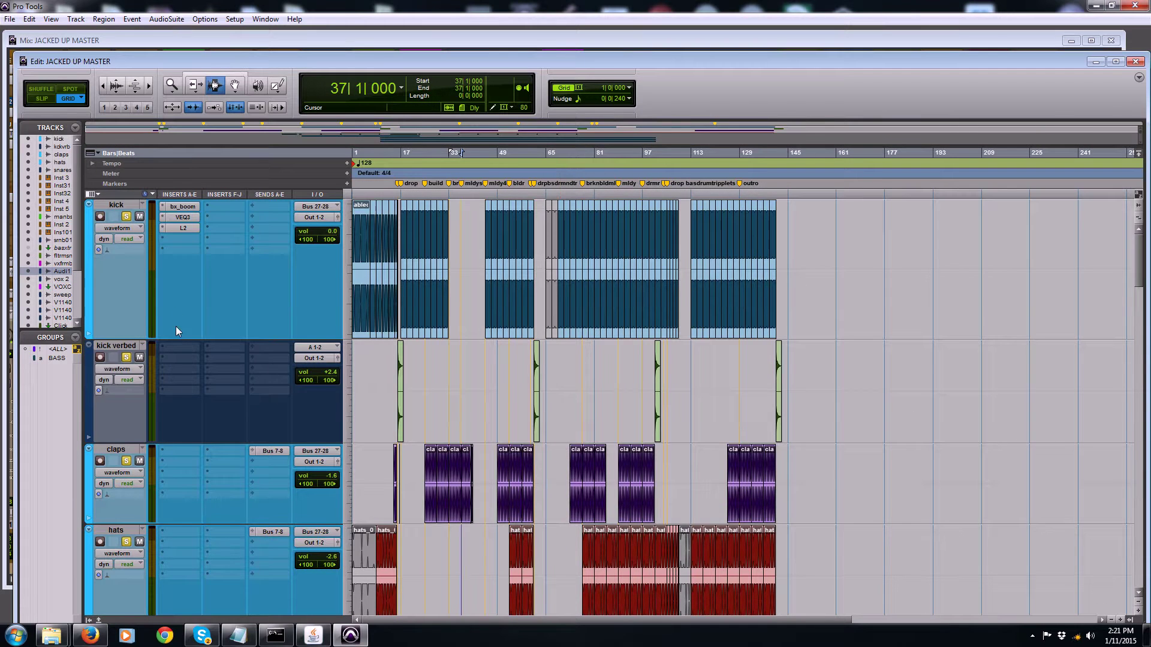
scroll(192, 389, down, 20)
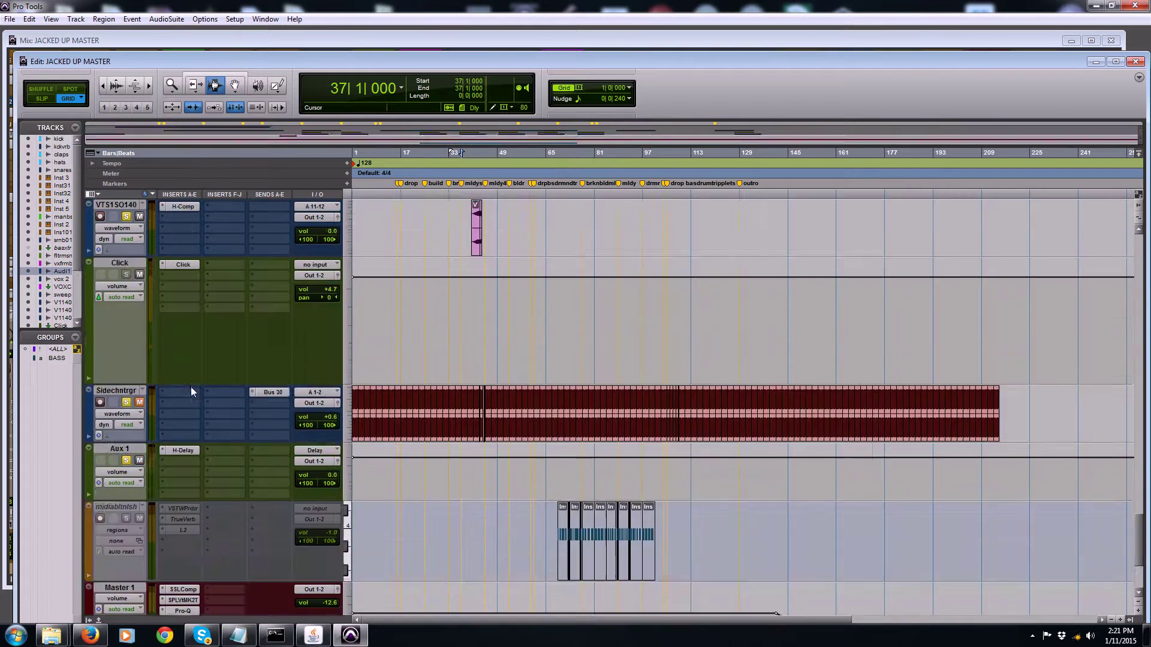
scroll(190, 386, up, 15)
scroll(190, 390, down, 10)
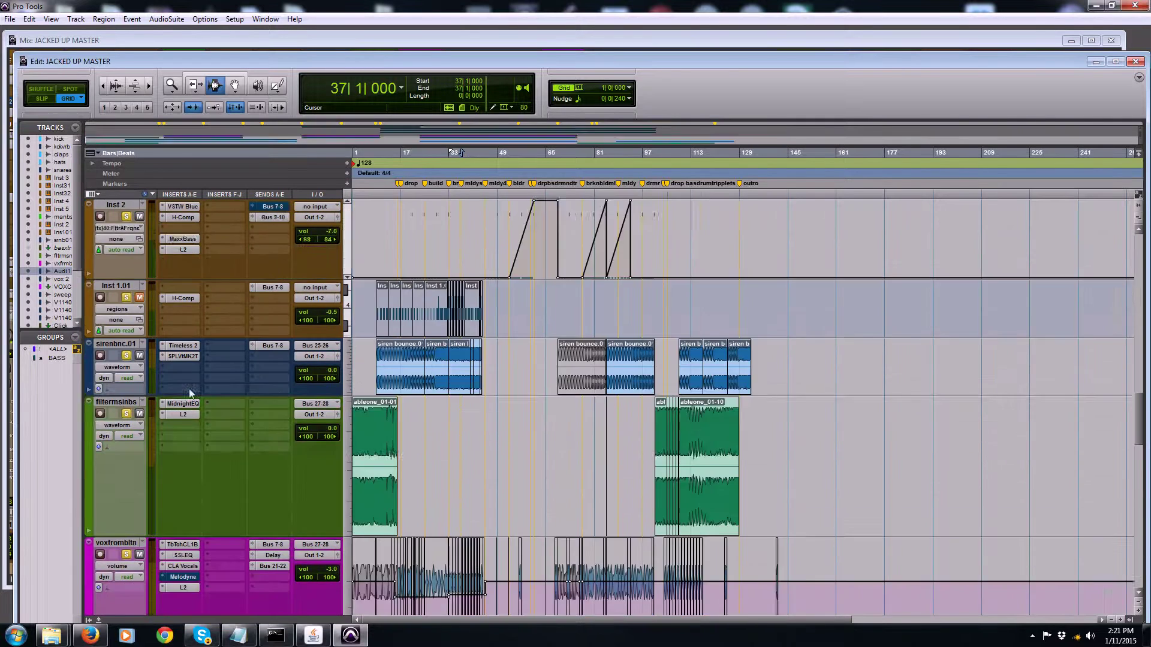
scroll(190, 393, down, 15)
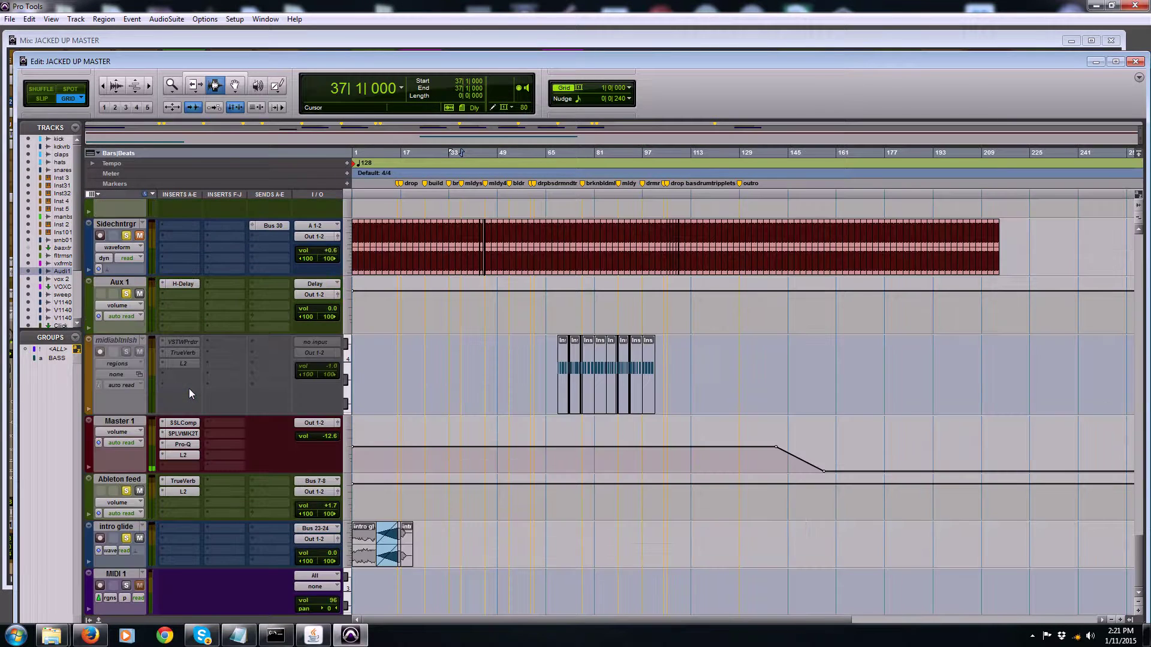
key(ctrl+equal)
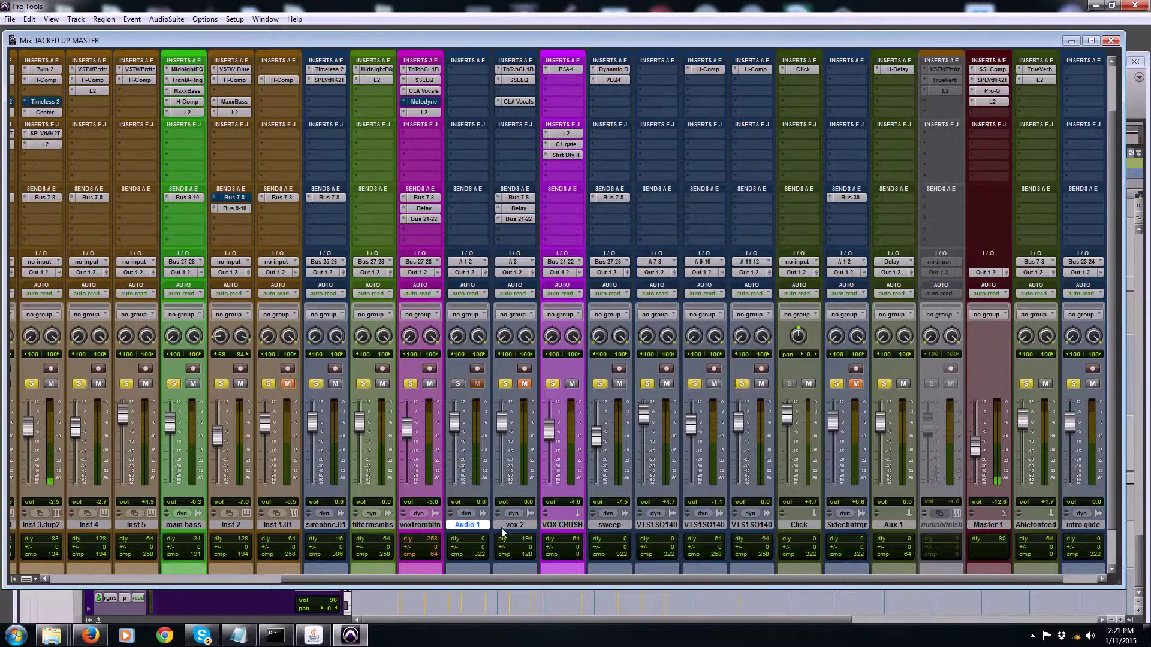
drag(473, 530, 69, 556)
key(ctrl+equal)
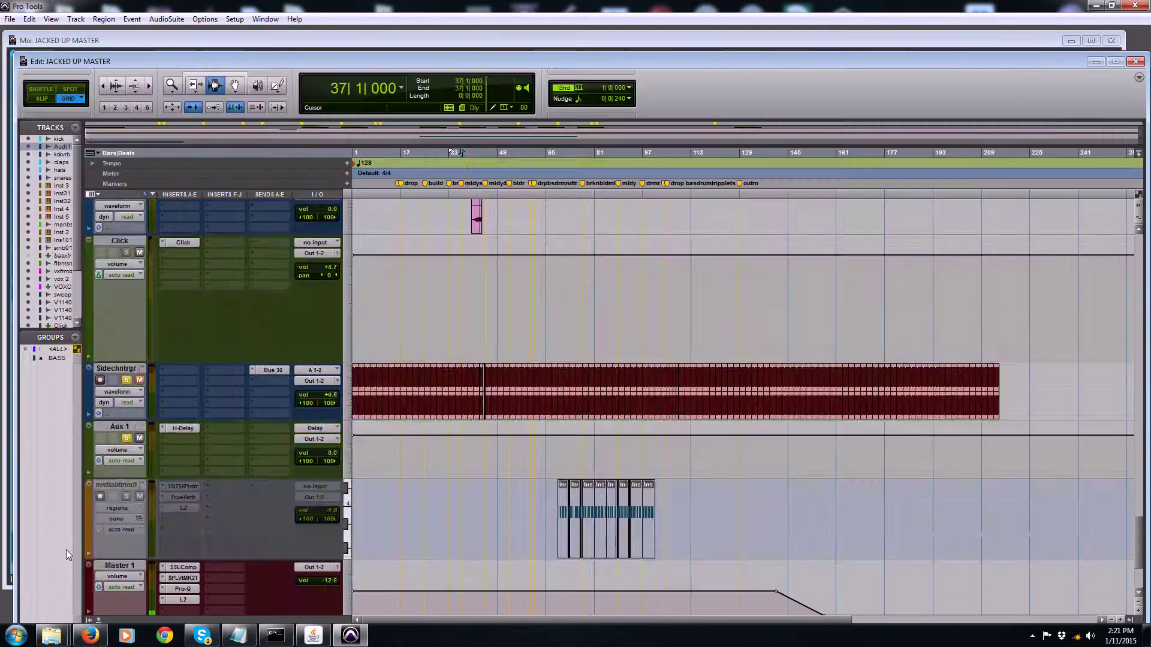
- Colour the Audio 1 track yellow and increase its track height
scroll(447, 534, up, 15)
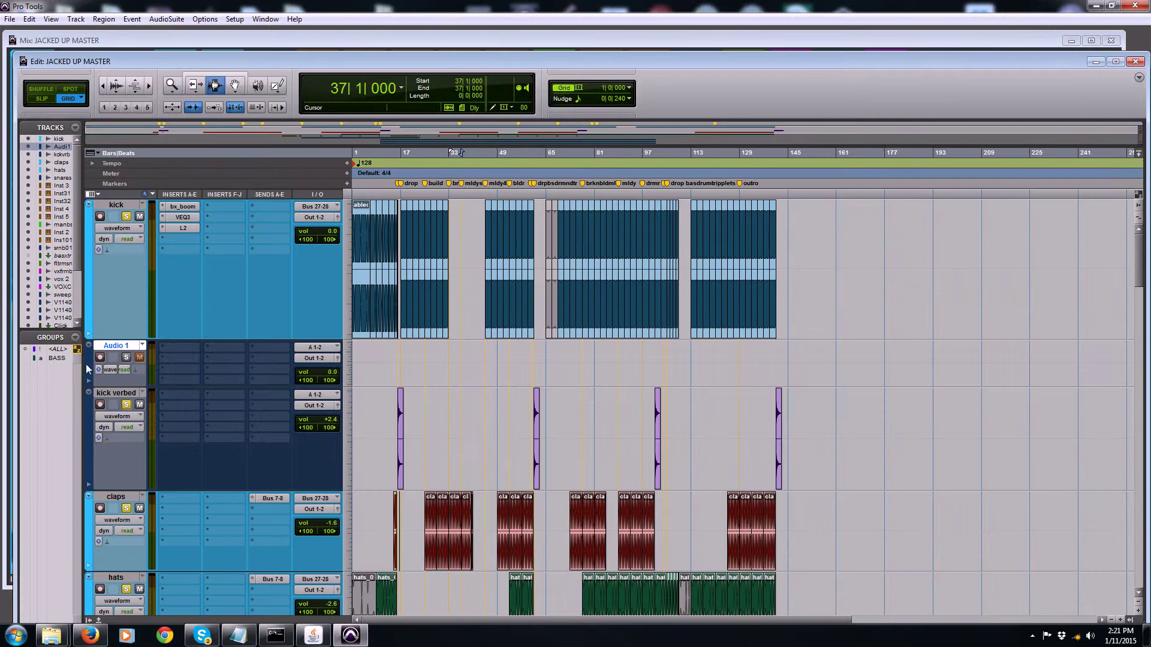
double_click(88, 368)
click(809, 238)
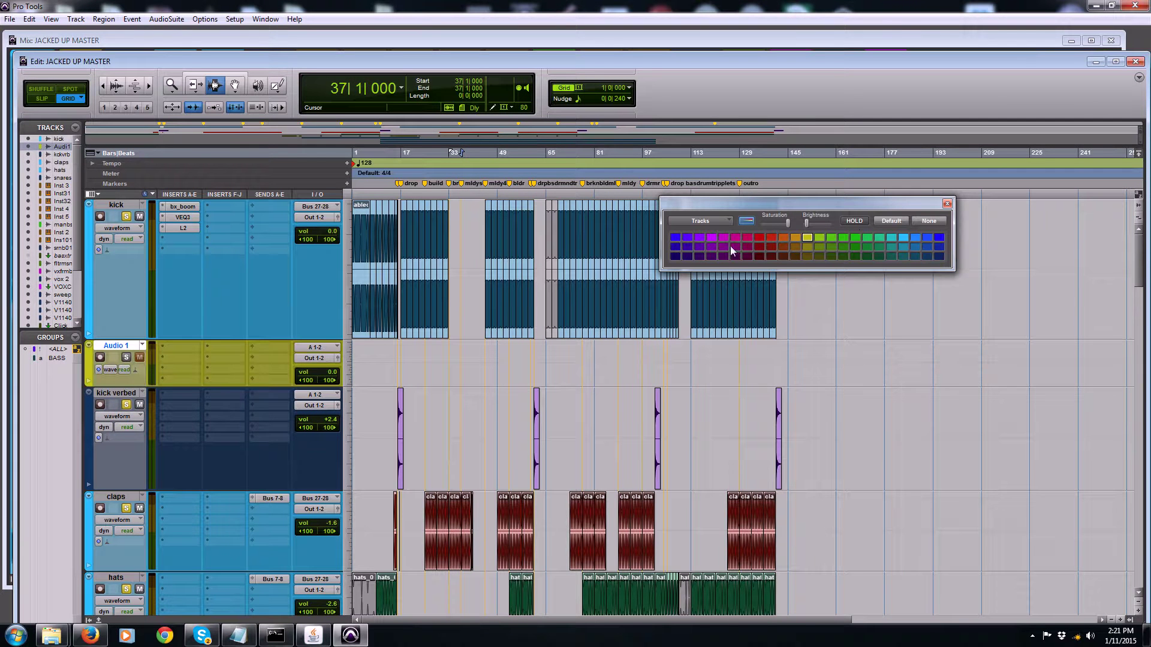
drag(238, 390, 239, 441)
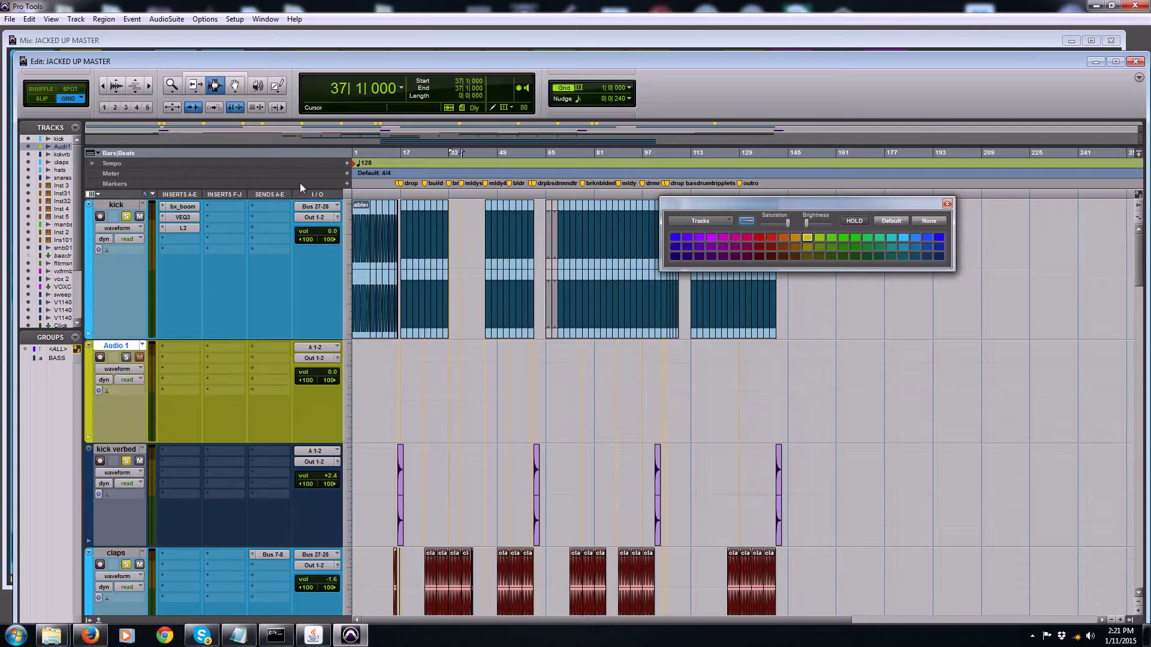
- Route the kick track into Audio 1 by setting Audio 1's input and the kick's output to Bus 9-10
click(321, 349)
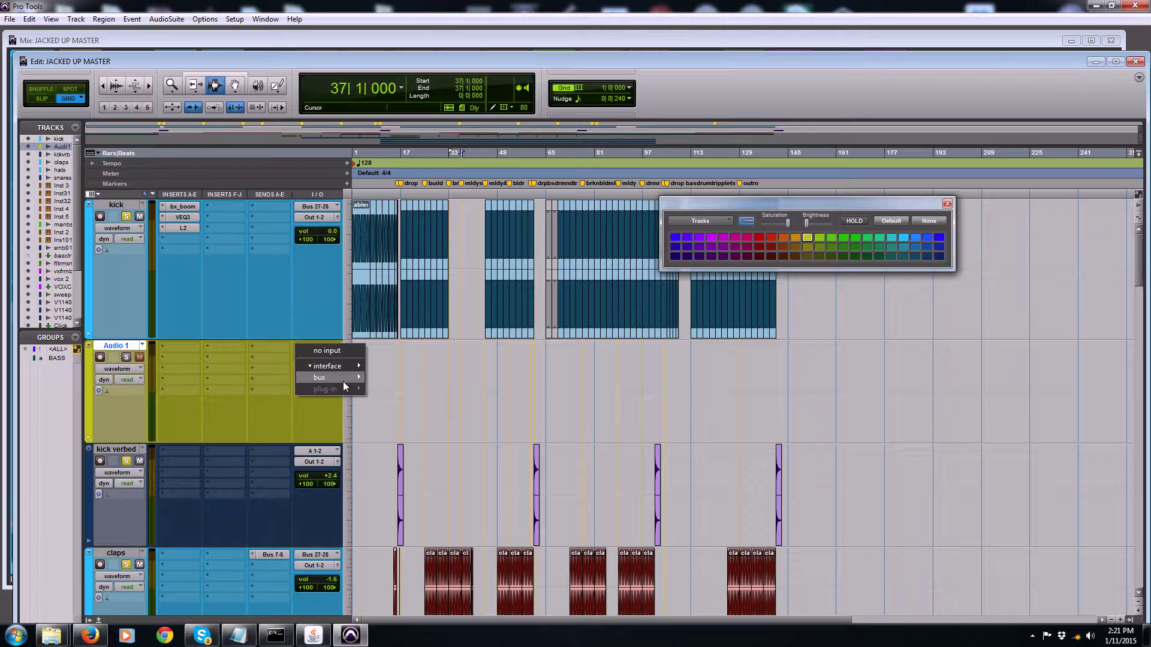
mouse_move(343, 382)
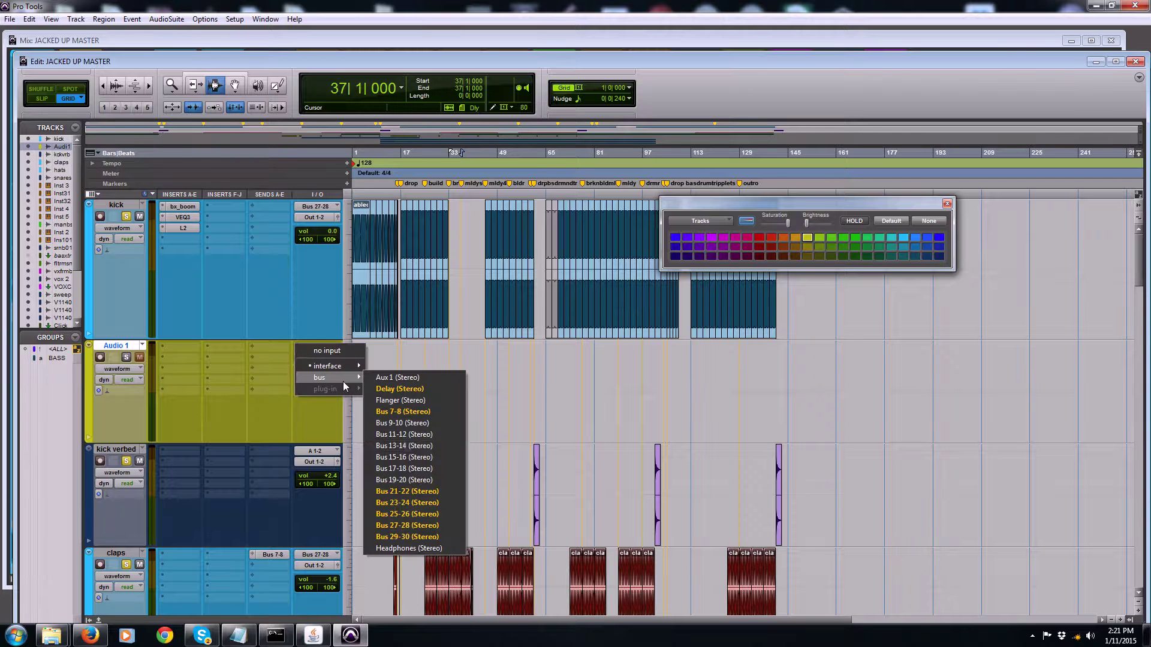
click(429, 425)
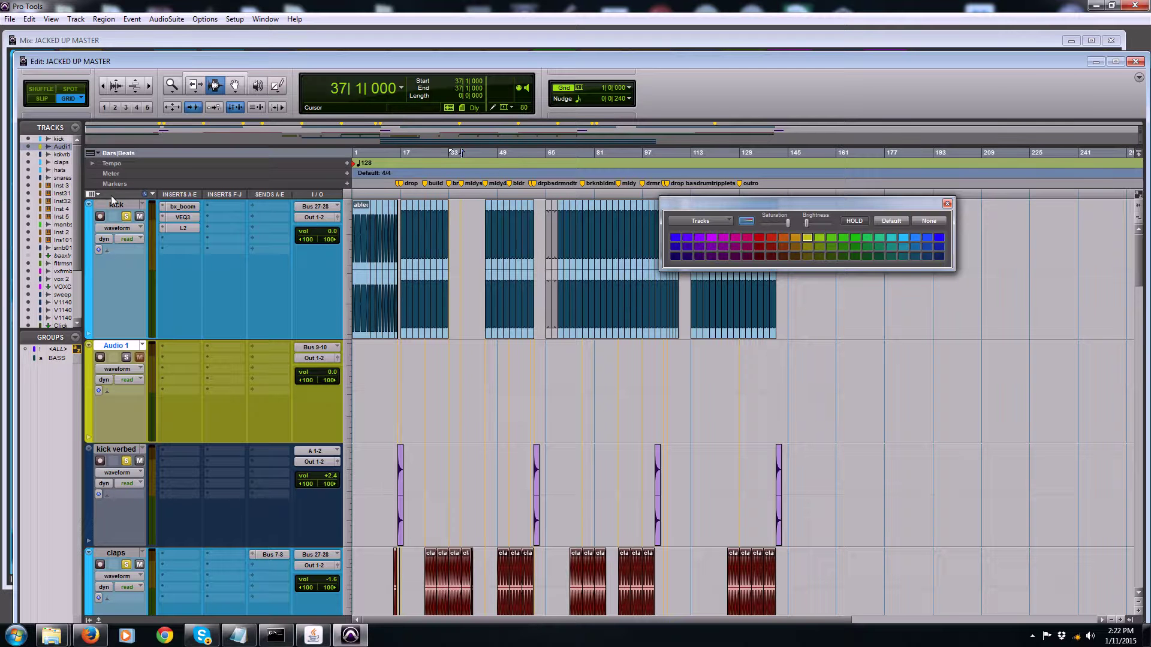
click(309, 217)
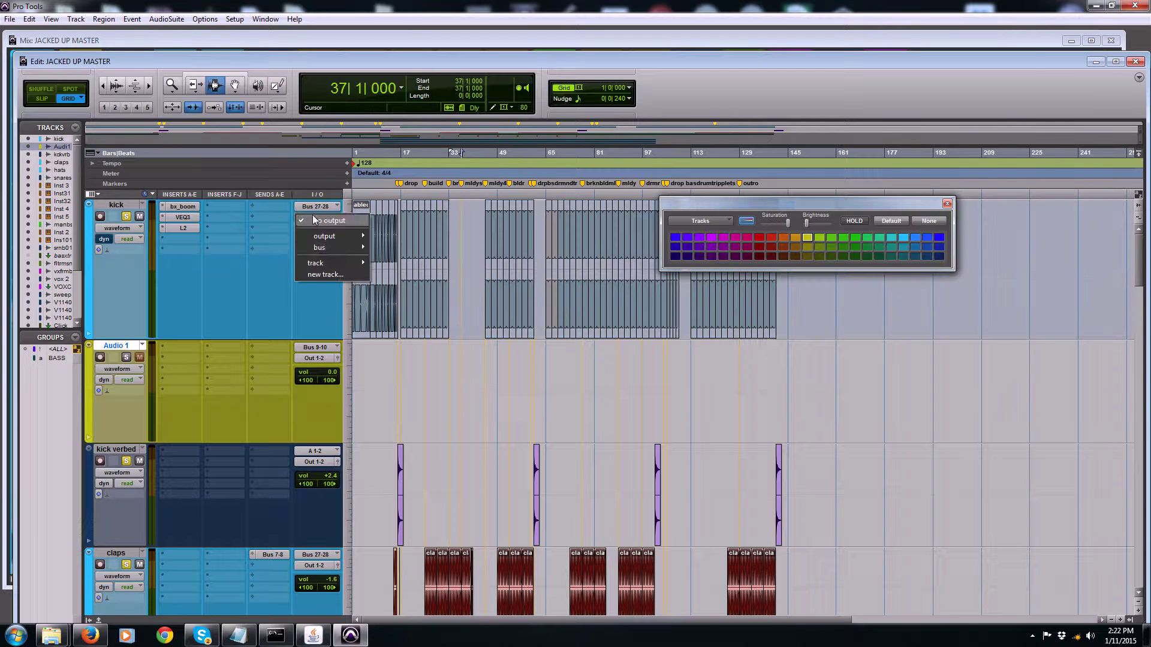
mouse_move(328, 247)
click(419, 241)
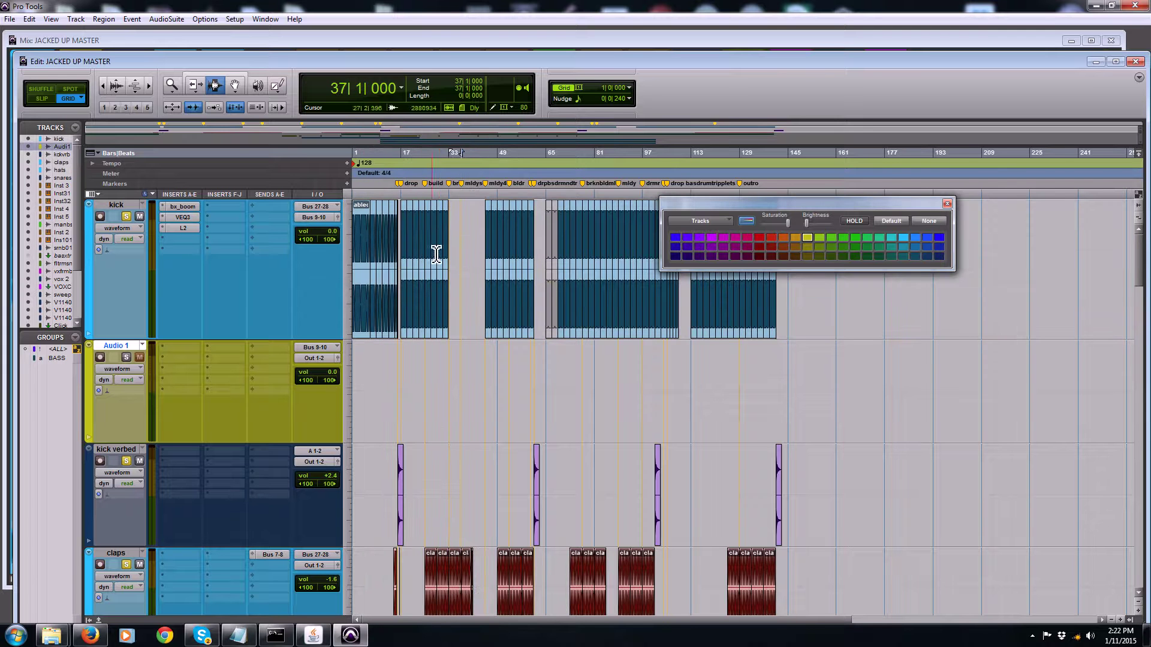
- Rename the Audio 1 track as "b kick"
scroll(444, 402, down, 8)
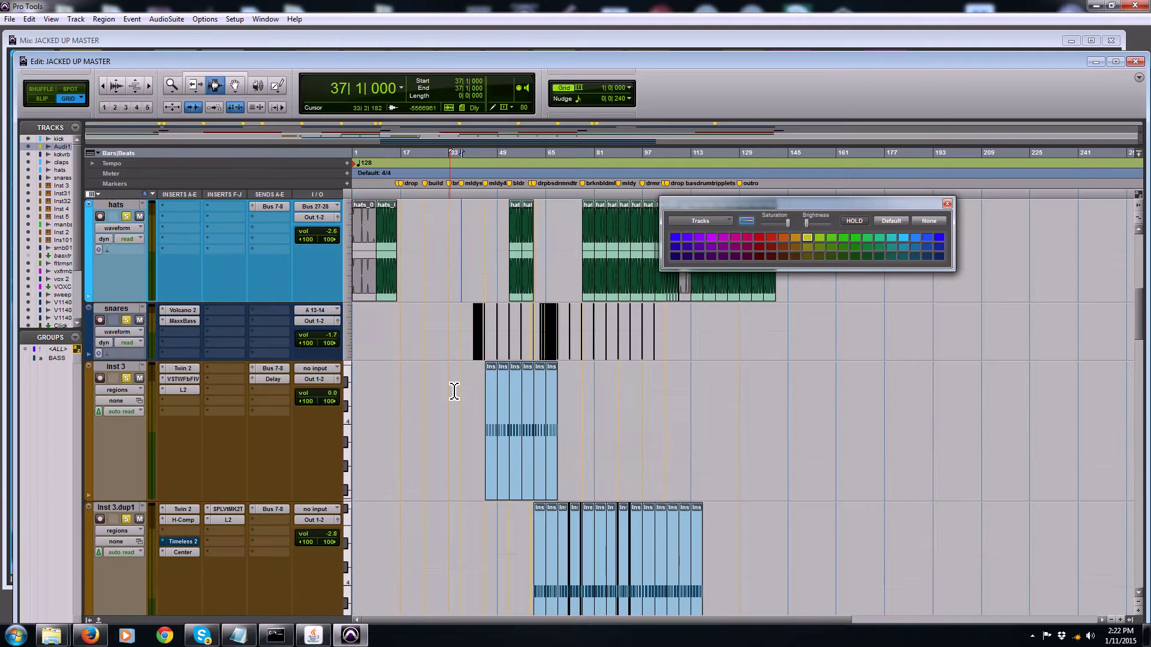
scroll(455, 391, up, 8)
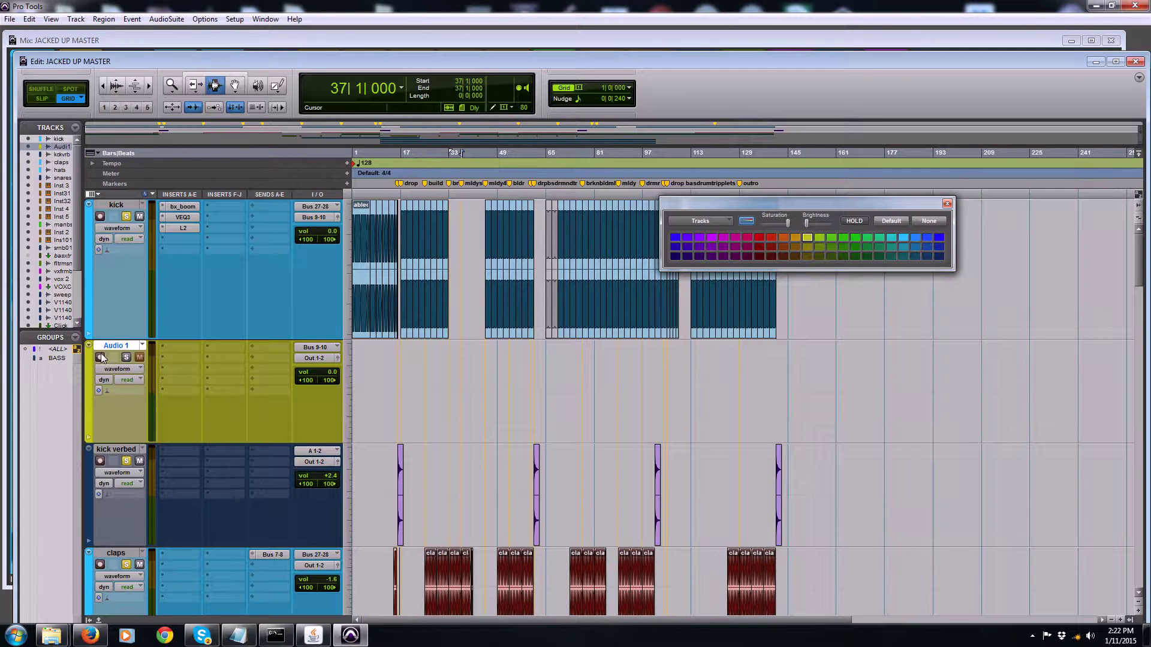
double_click(108, 346)
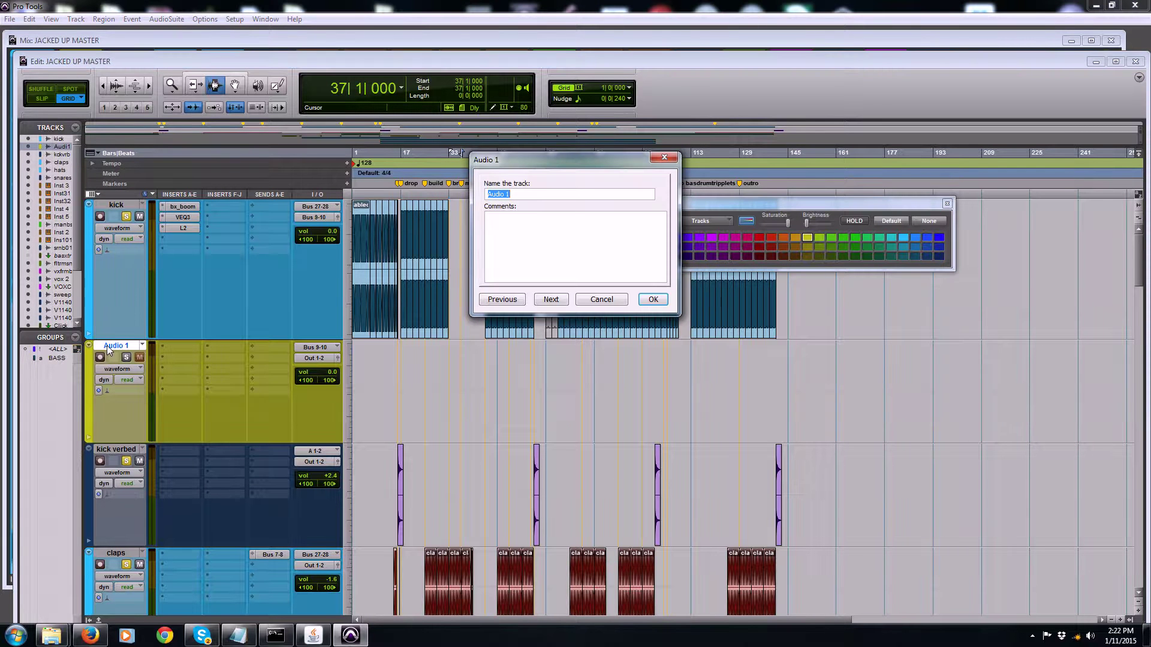
text(b kick)
click(652, 299)
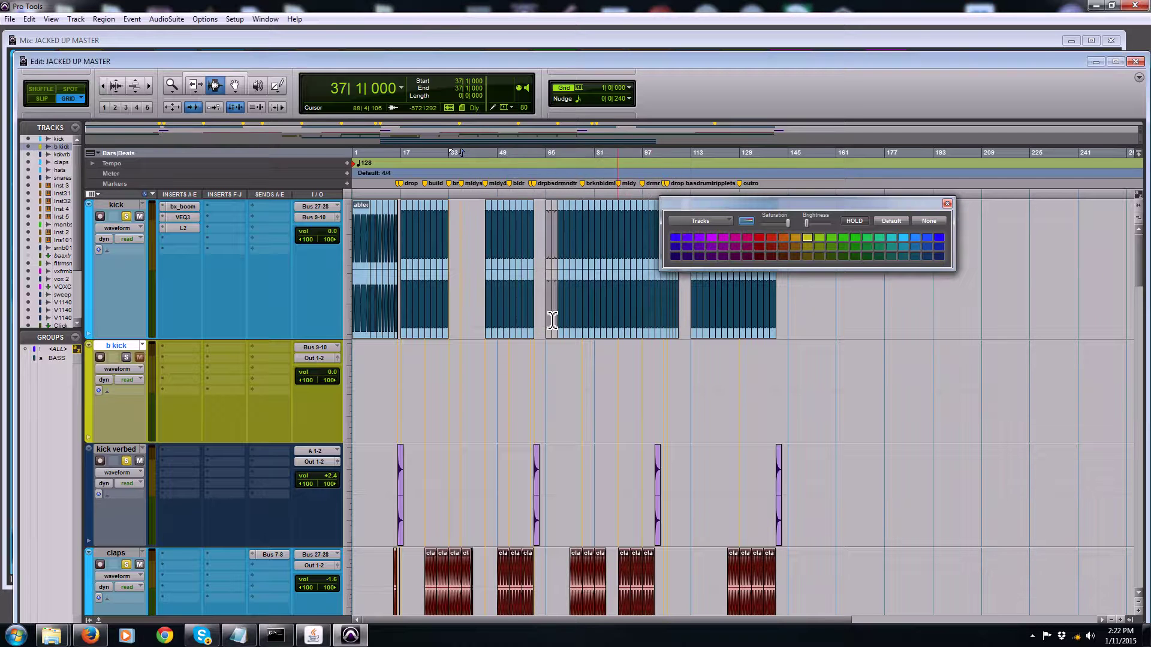
- Record-arm the b kick track and select its timeline range from bar 1 to bar 144
click(100, 358)
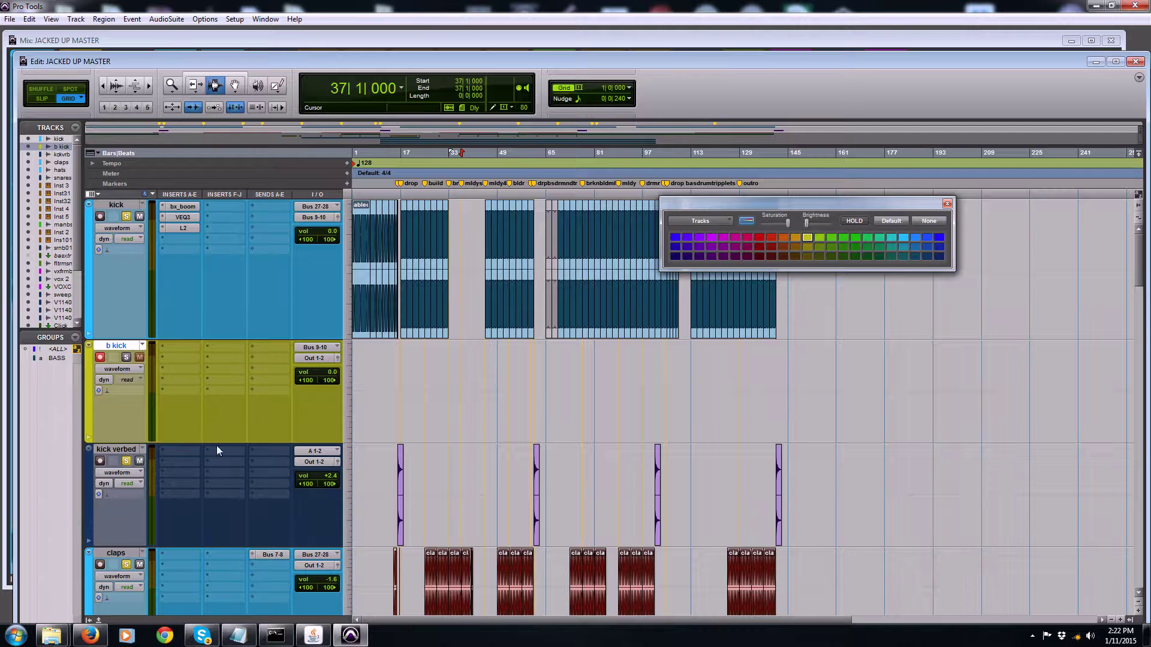
scroll(217, 445, down, 2)
scroll(113, 470, down, 2)
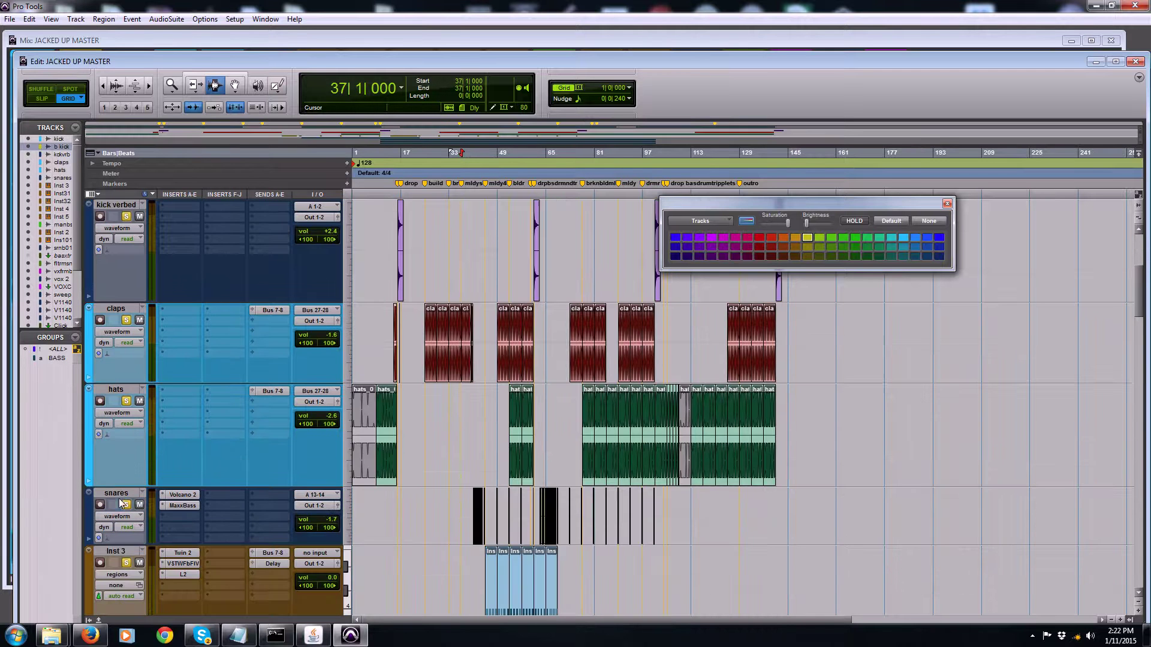
scroll(130, 474, down, 2)
scroll(128, 472, down, 4)
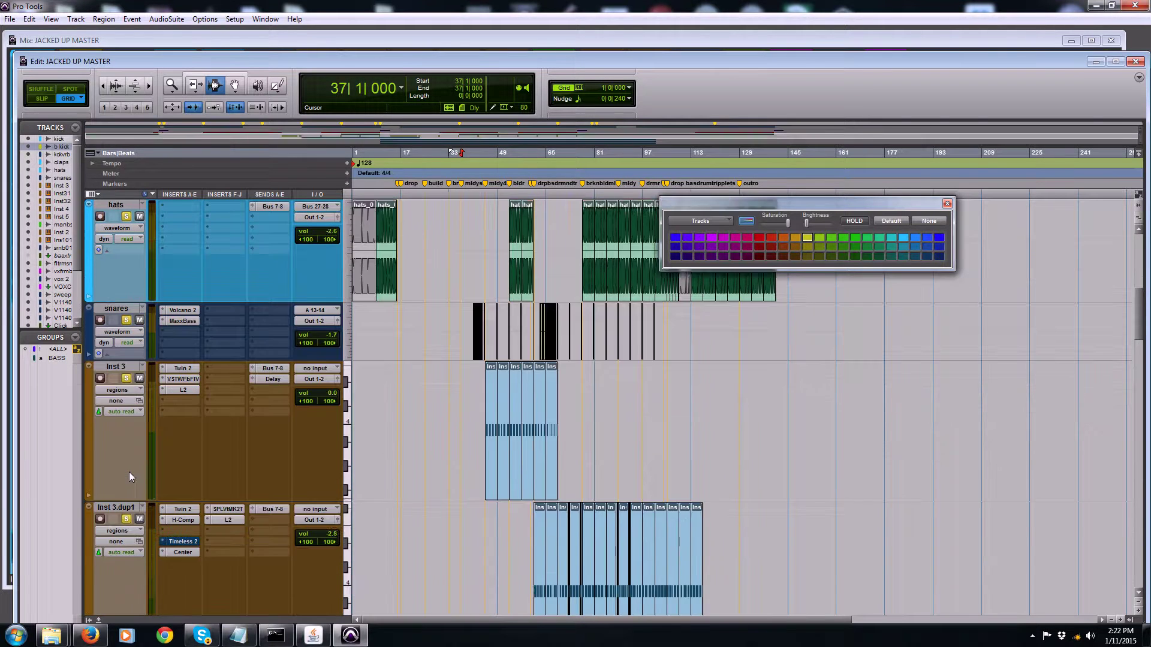
scroll(450, 419, up, 8)
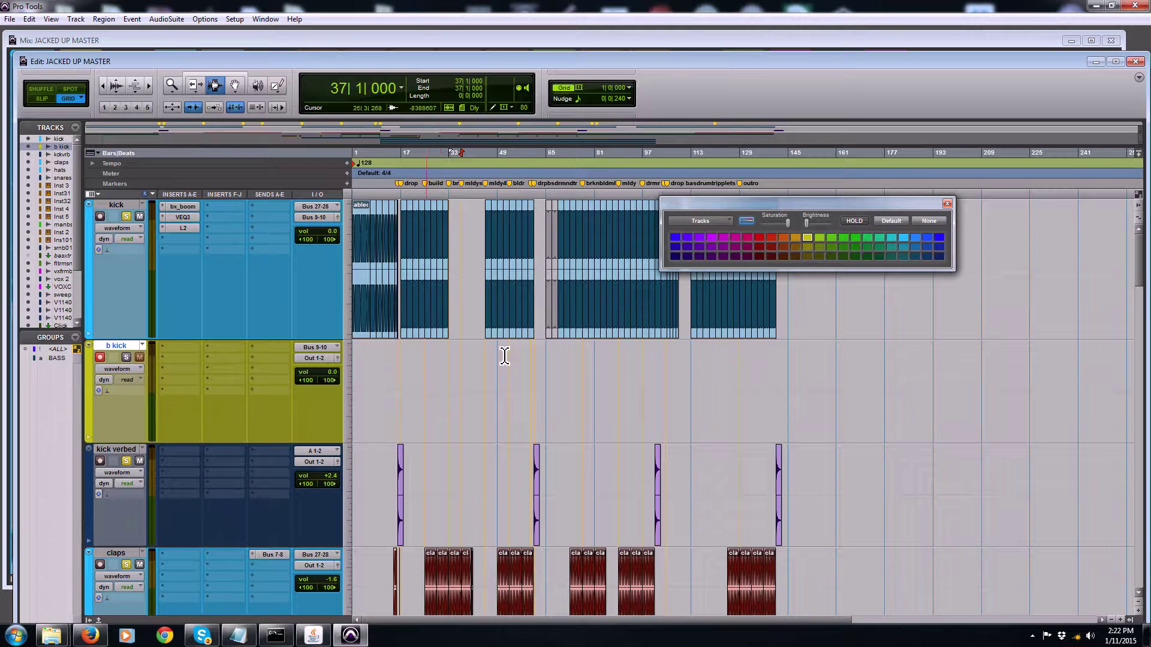
drag(778, 376, 353, 381)
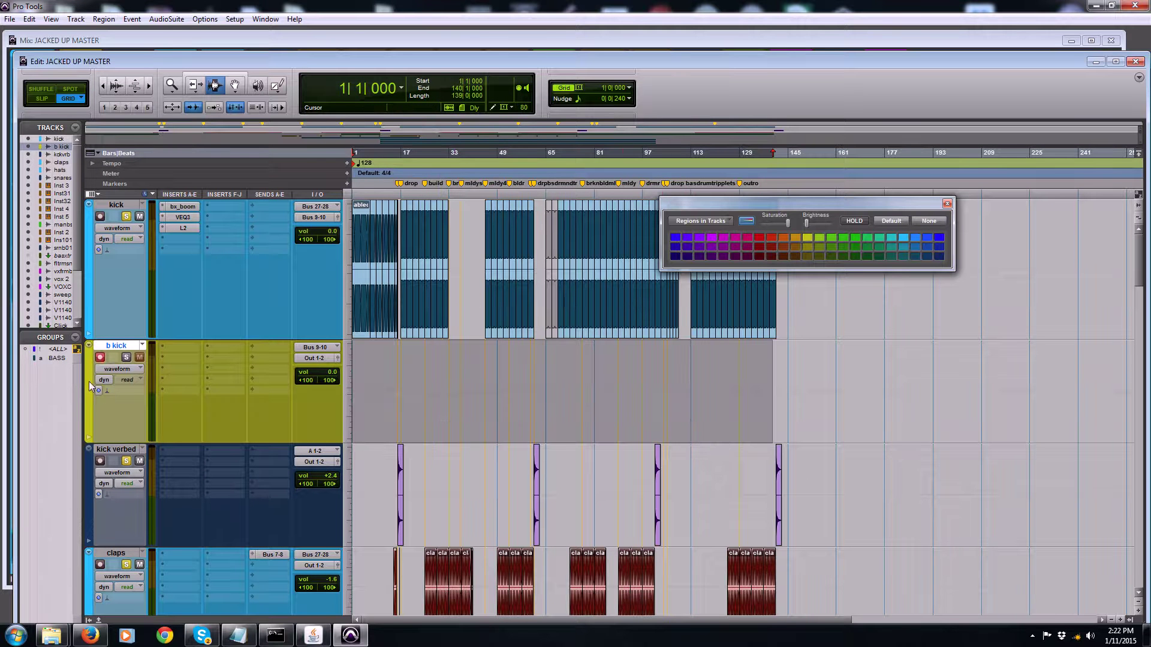
drag(784, 371, 2, 386)
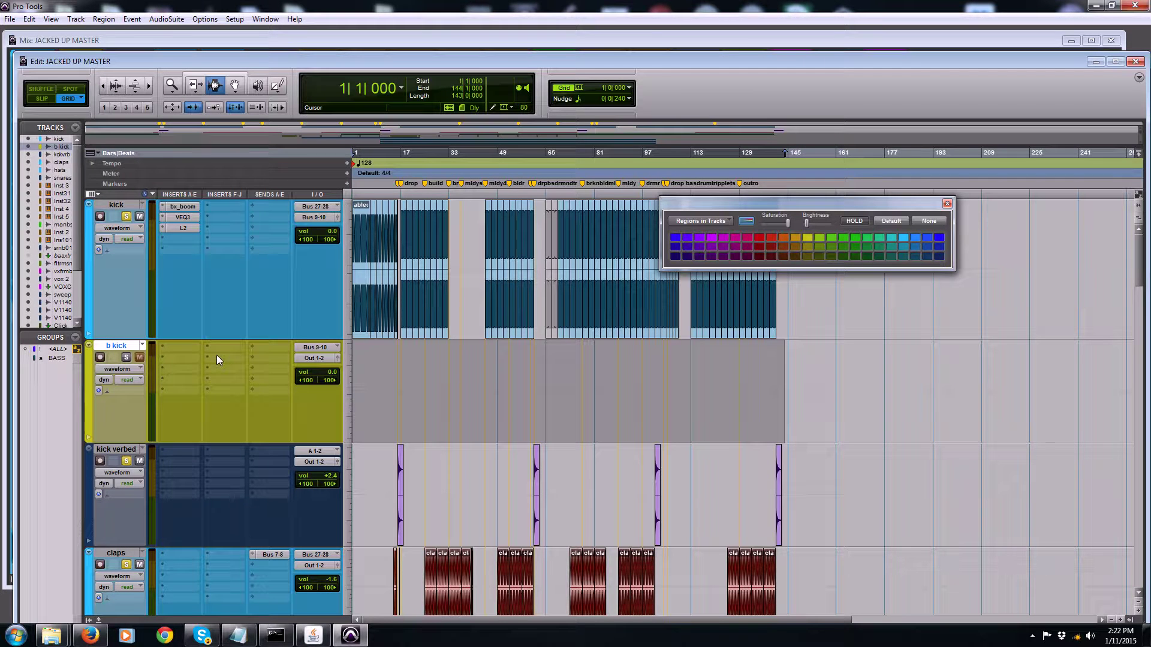
- Close the JACKED UP MASTER session without saving the changes
click(9, 19)
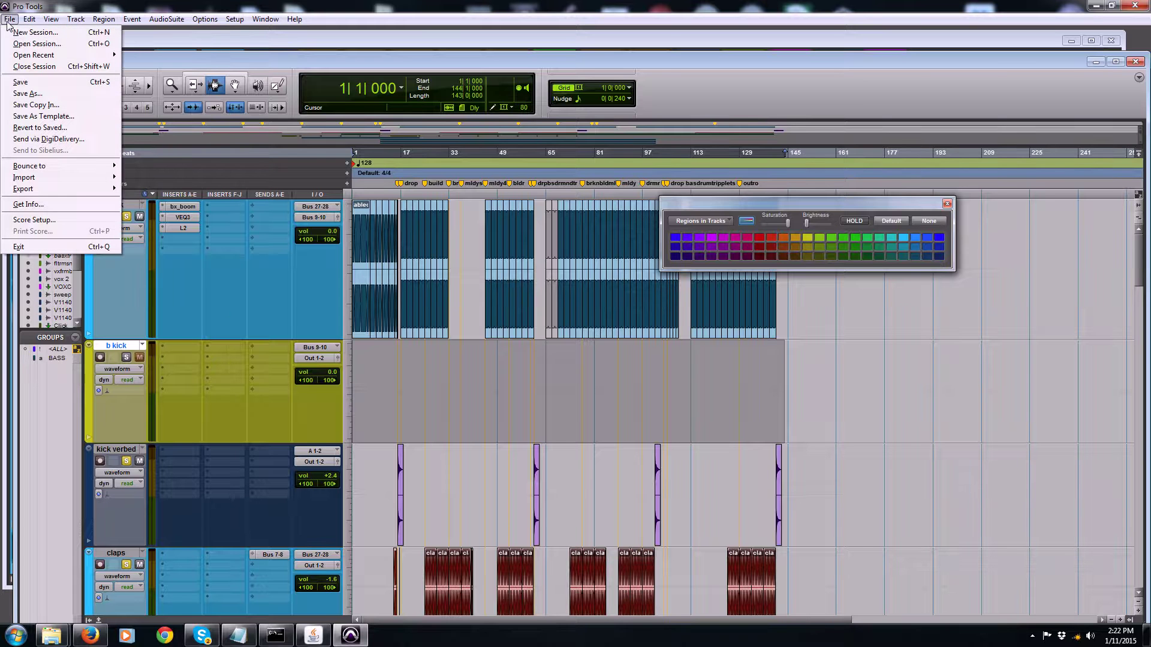
click(436, 12)
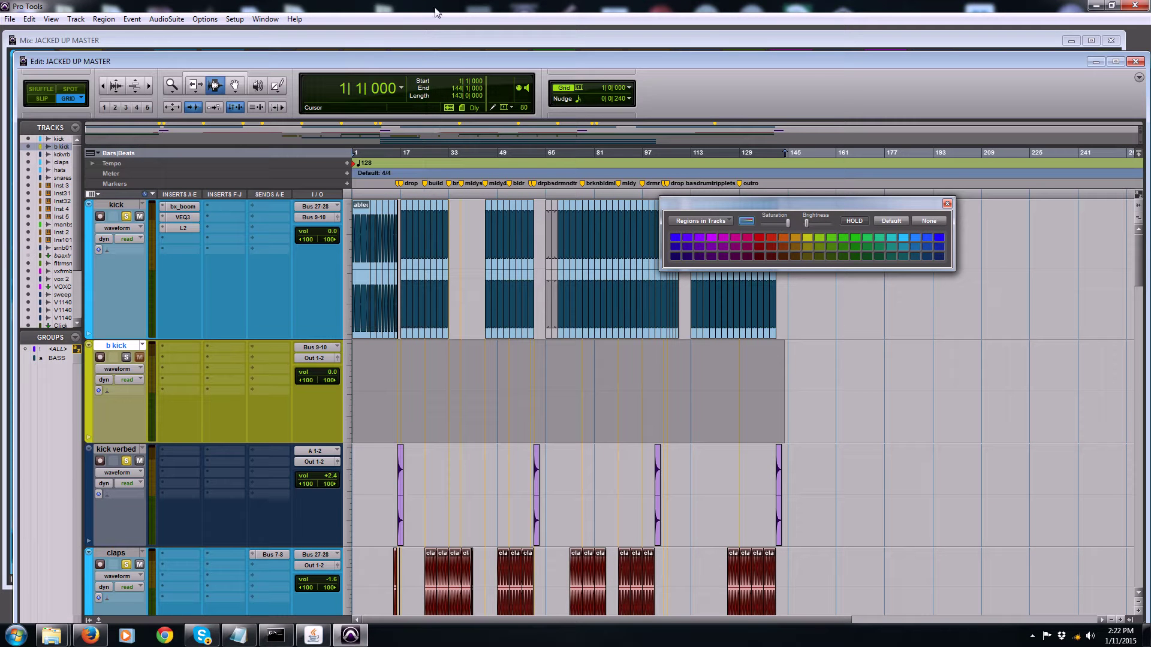
click(10, 19)
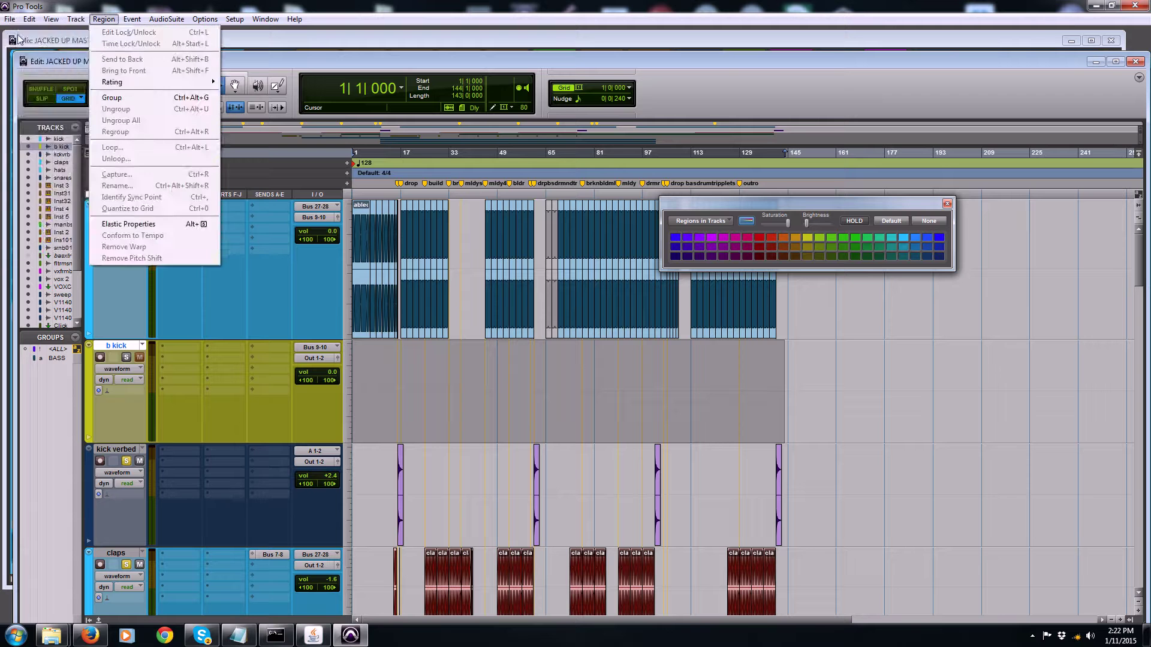
click(23, 67)
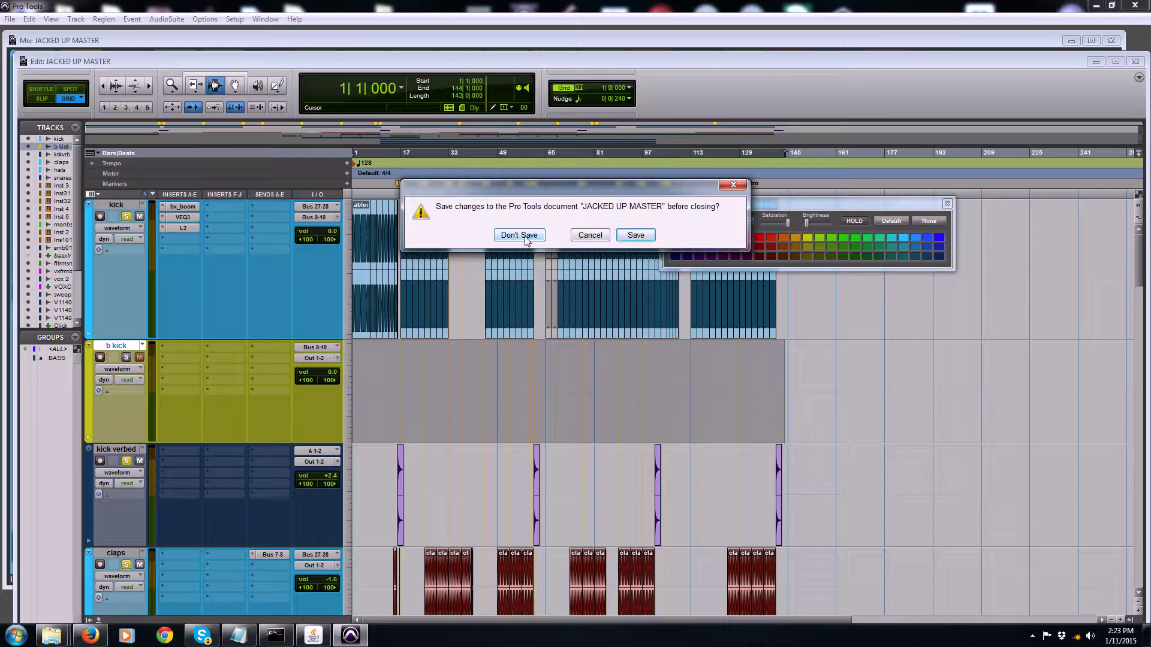
click(520, 235)
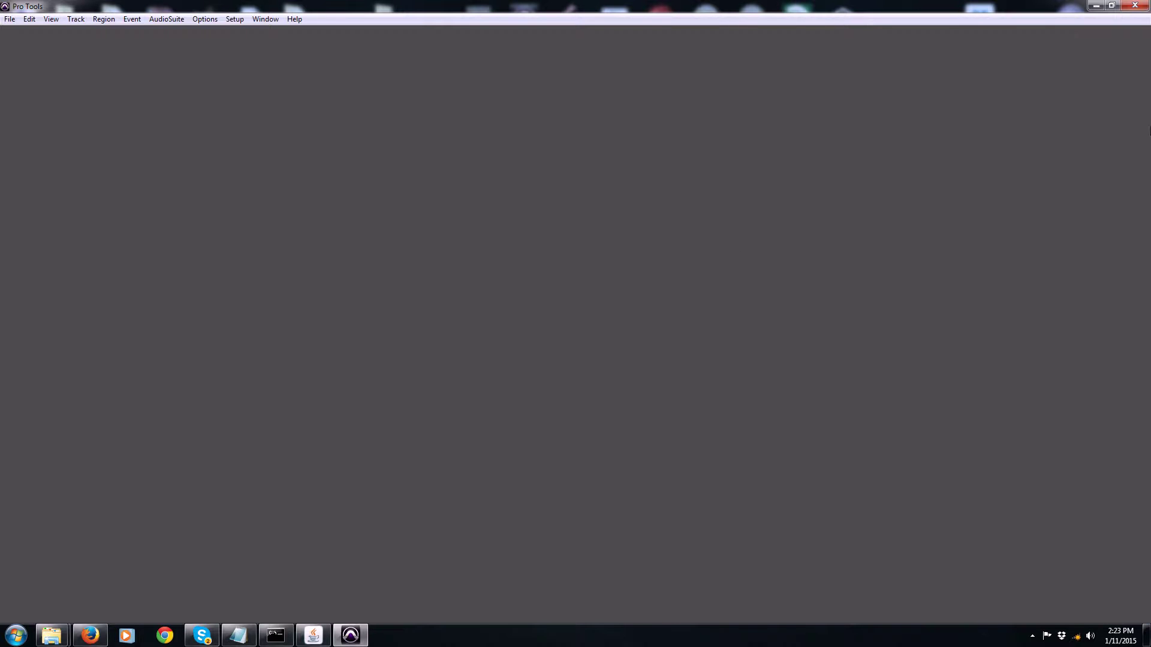
- Minimise Pro Tools to the desktop and open the Pro Tools Files folder inside Music Main
click(1097, 7)
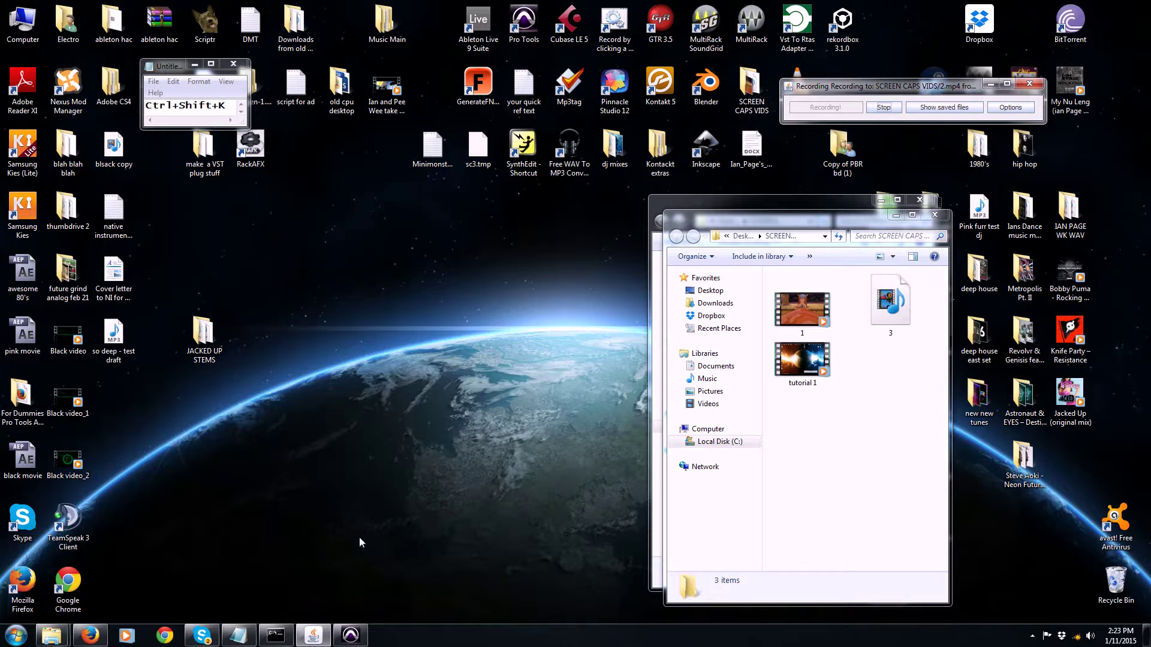
double_click(382, 31)
scroll(527, 471, down, 3)
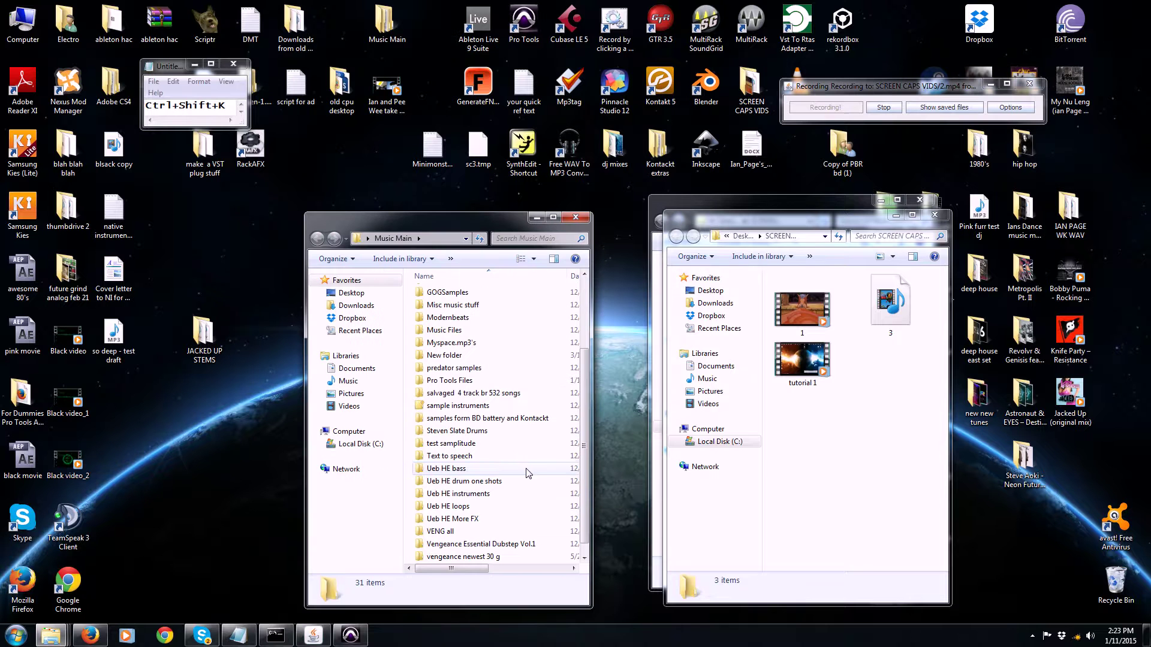
click(477, 383)
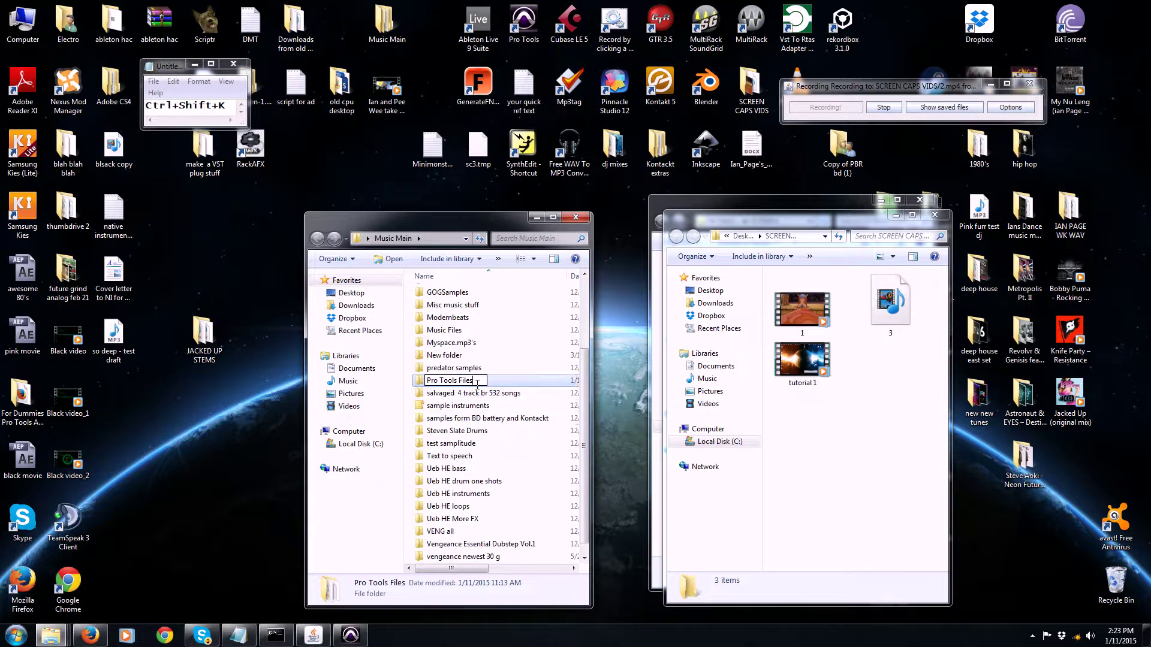
double_click(423, 383)
- Find the Jacked Up session folder among the Pro Tools Files and open it
scroll(474, 441, down, 15)
scroll(502, 484, down, 10)
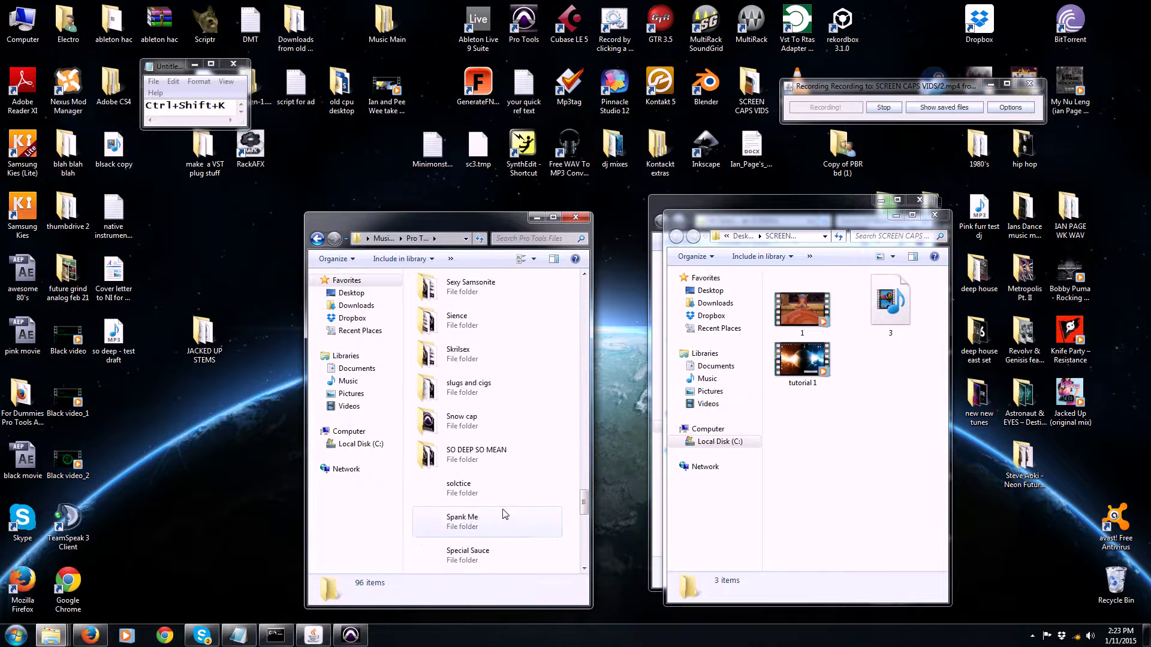
scroll(507, 519, up, 8)
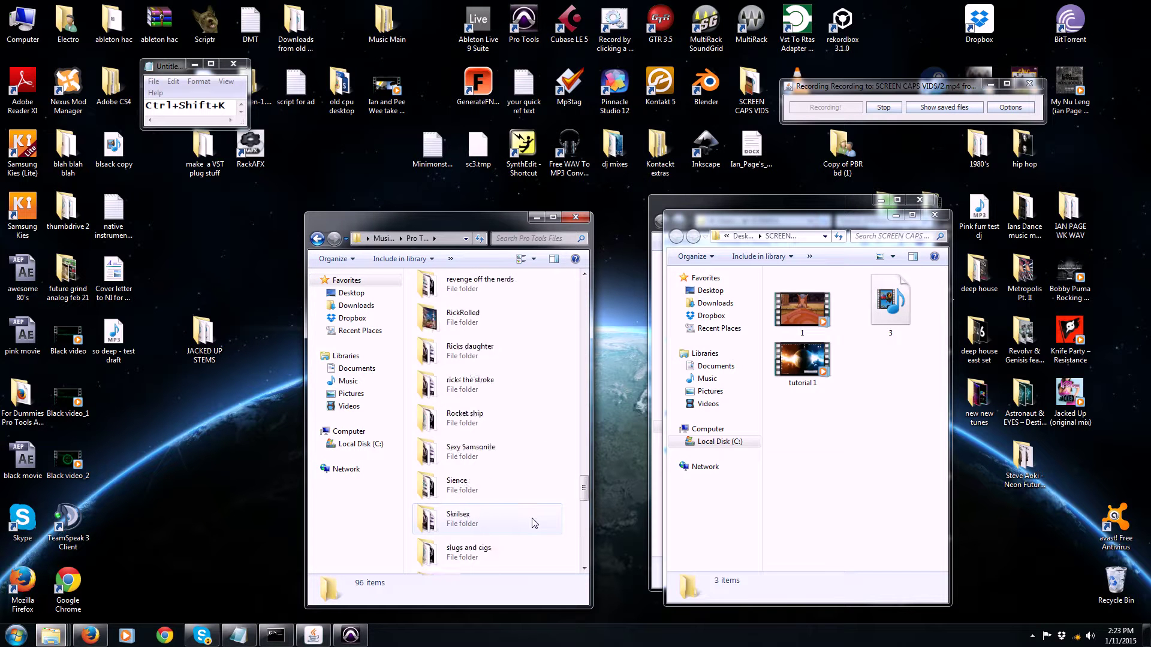
scroll(534, 523, down, 1)
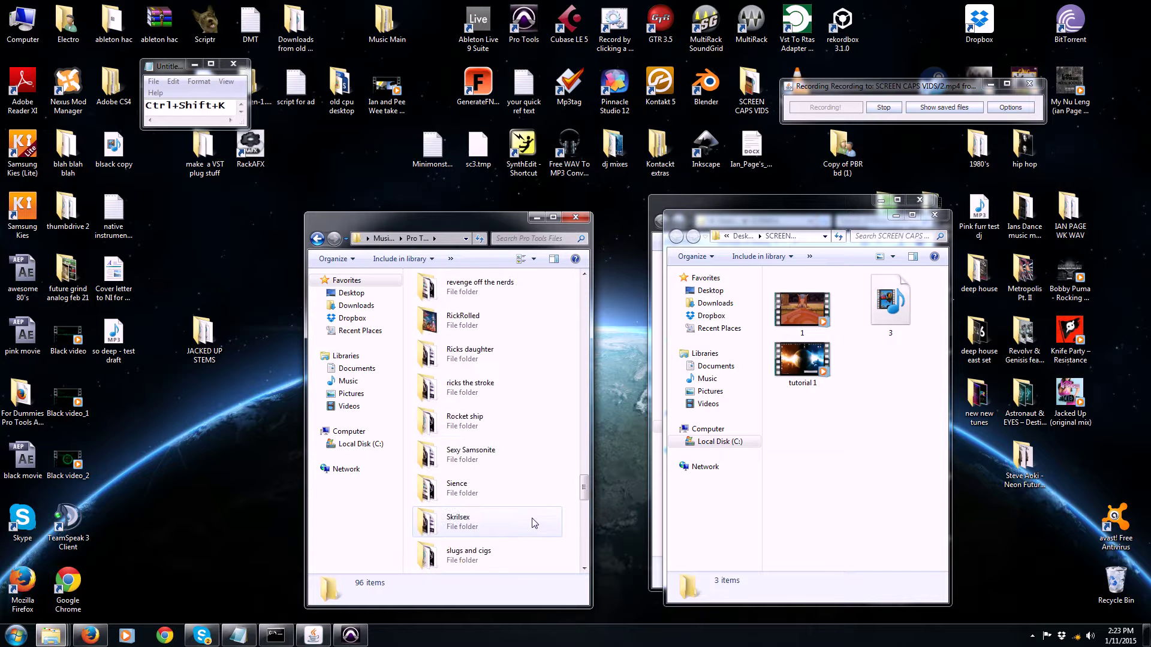
scroll(516, 537, up, 1)
scroll(514, 538, up, 1)
scroll(515, 538, up, 12)
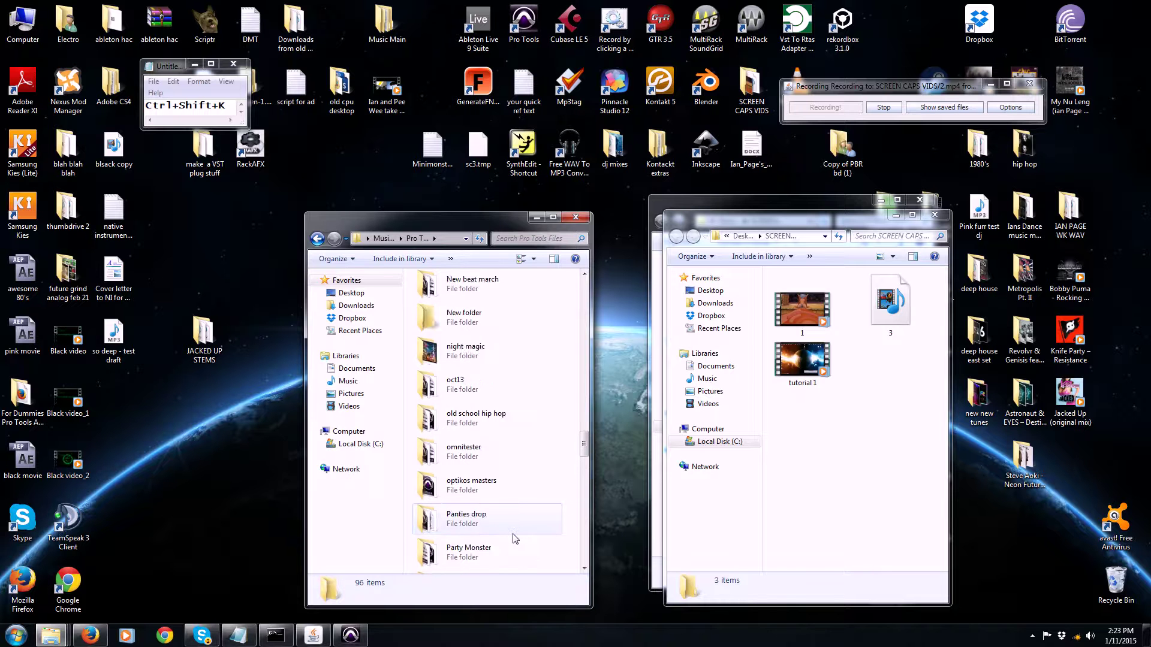
scroll(514, 539, up, 2)
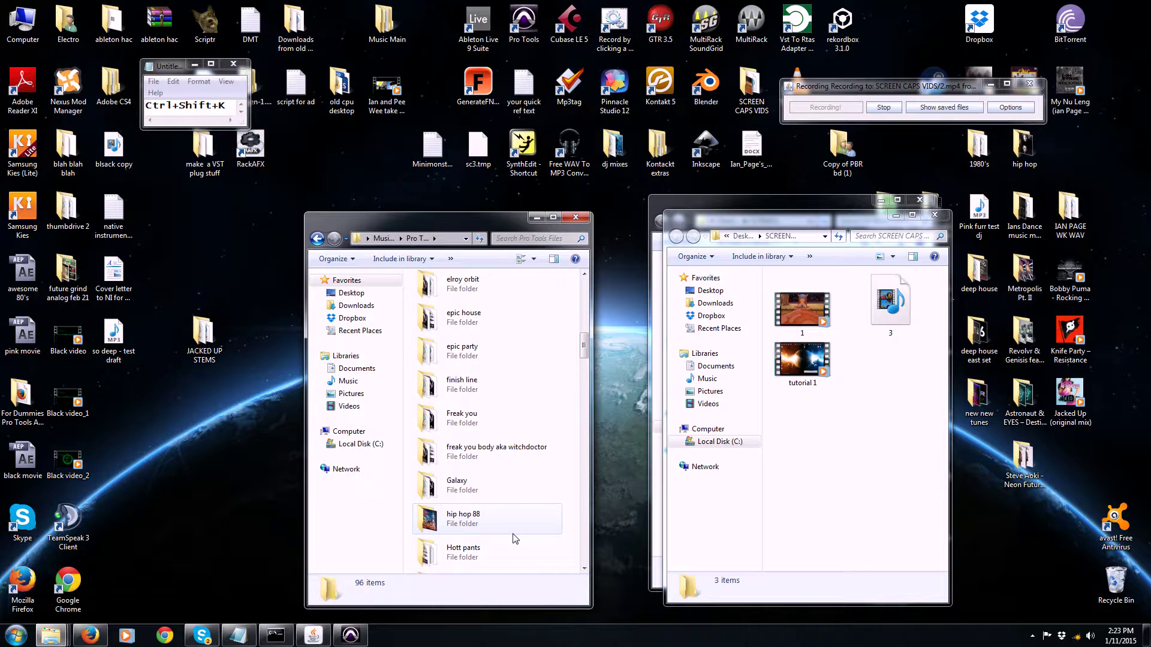
scroll(514, 538, down, 7)
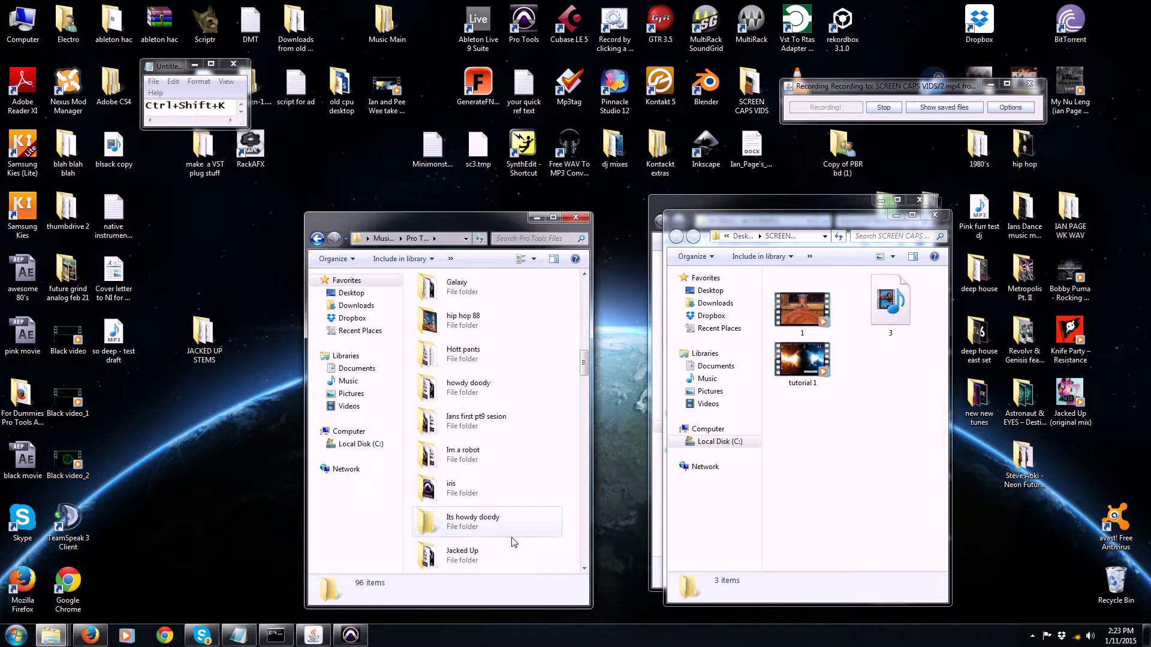
scroll(514, 541, up, 9)
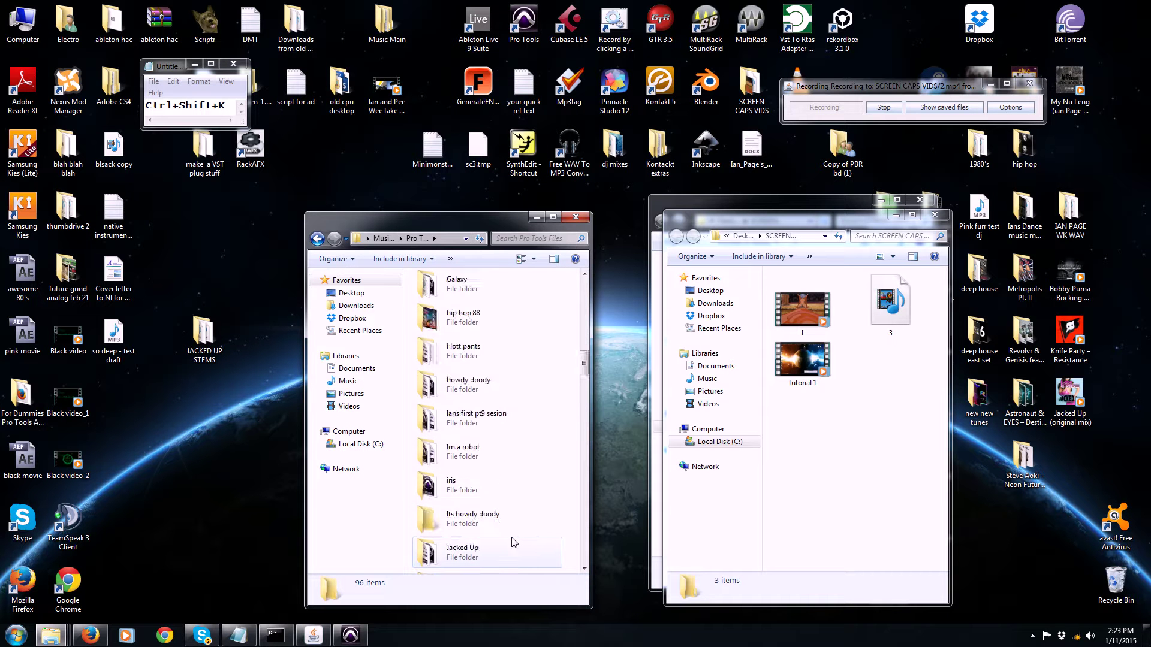
scroll(514, 542, down, 4)
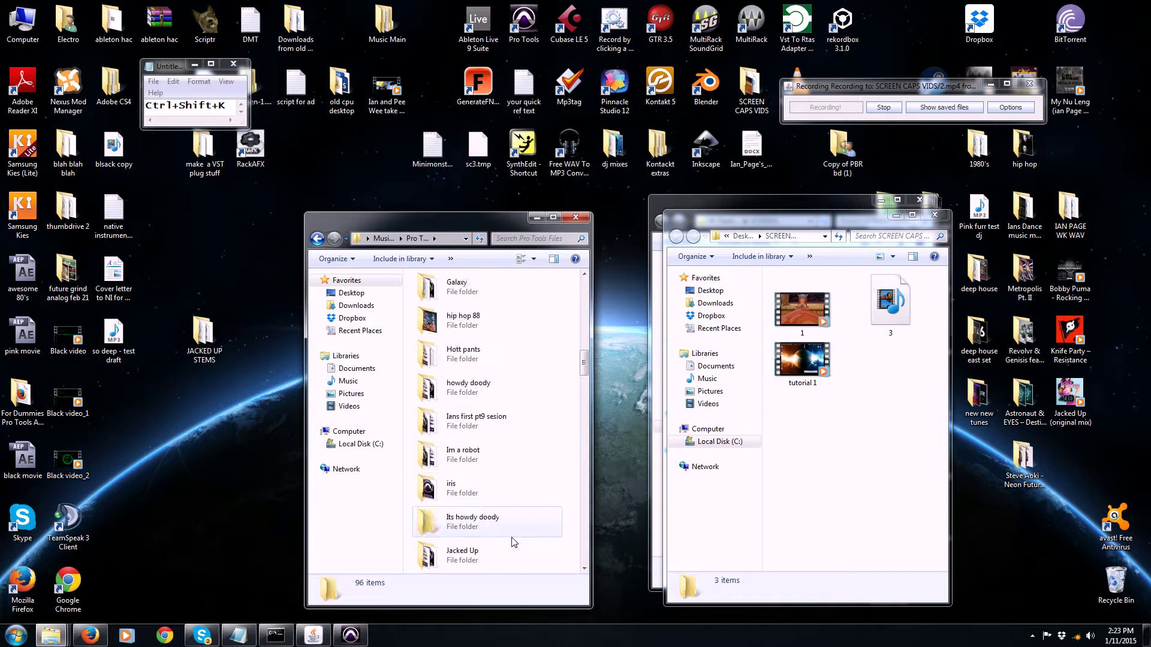
scroll(509, 515, down, 1)
double_click(506, 459)
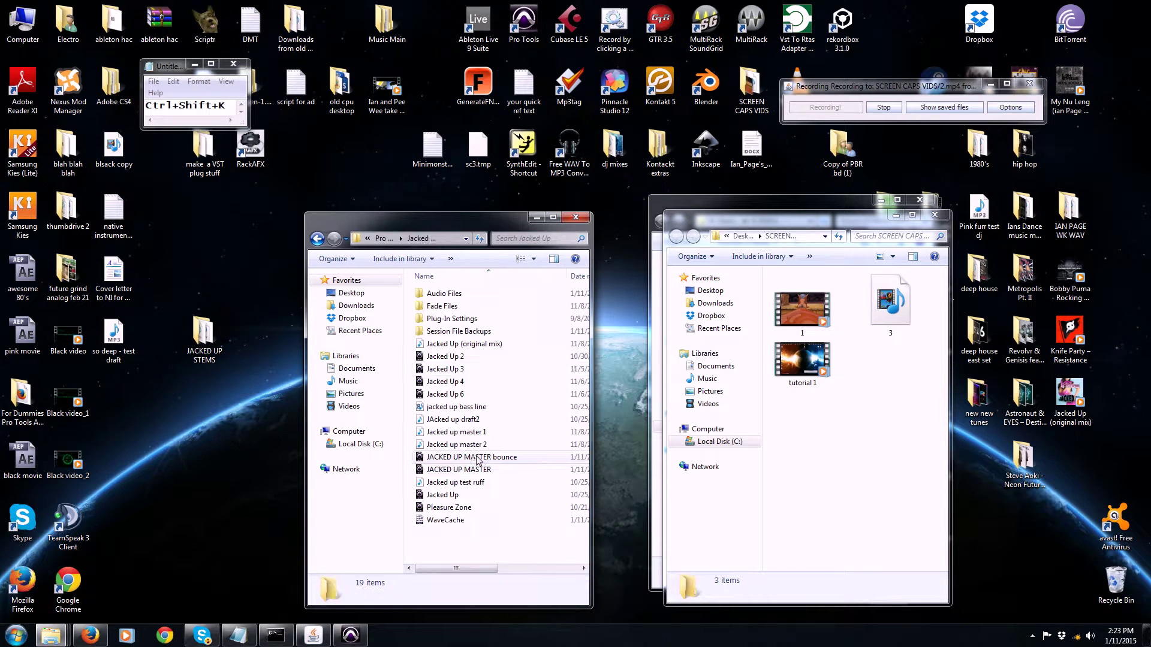
- Open the session's Audio Files folder and examine the left and right files of the bounced tracks prefixed with B
double_click(471, 297)
scroll(498, 378, down, 2)
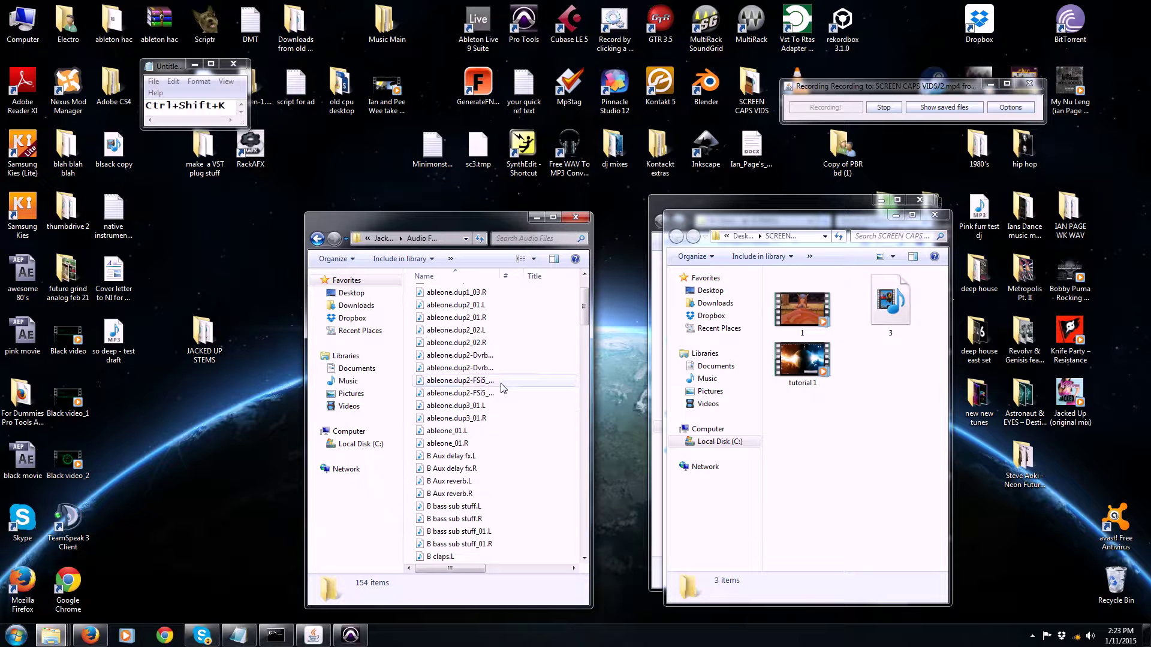
scroll(503, 423, down, 2)
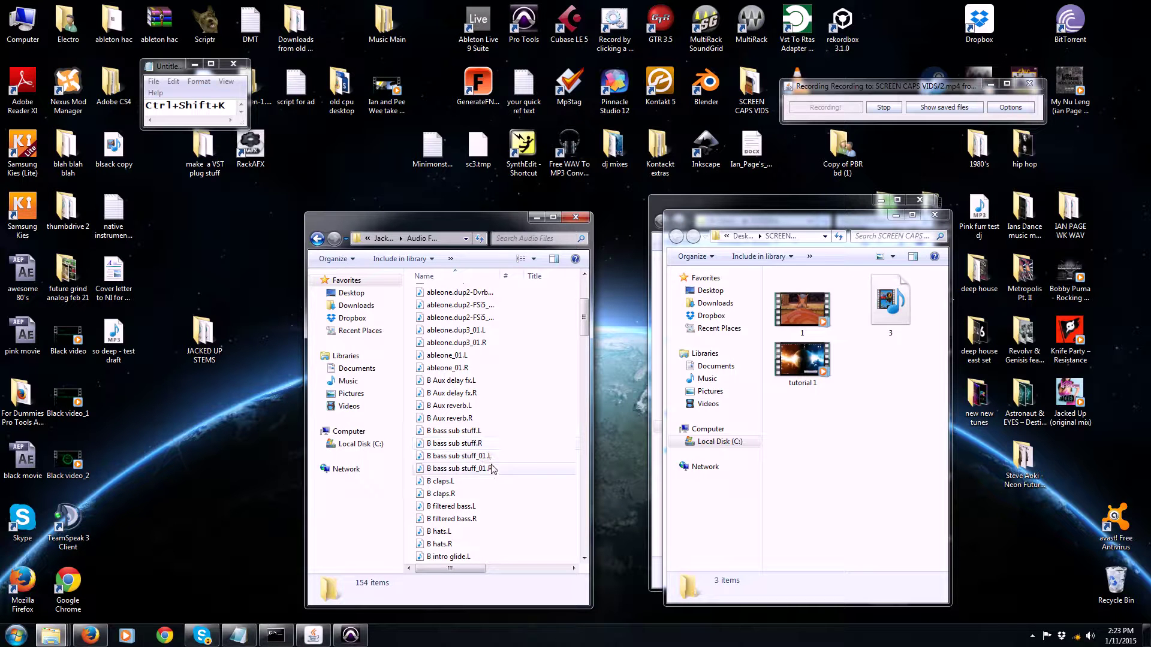
scroll(480, 468, down, 1)
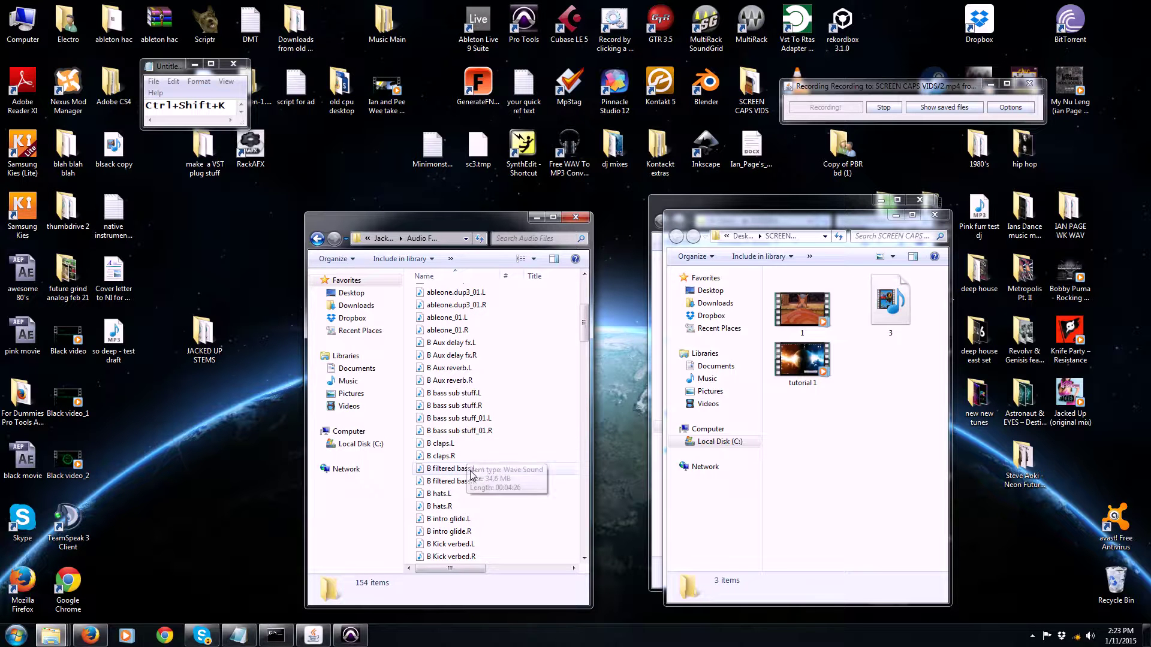
scroll(480, 507, down, 3)
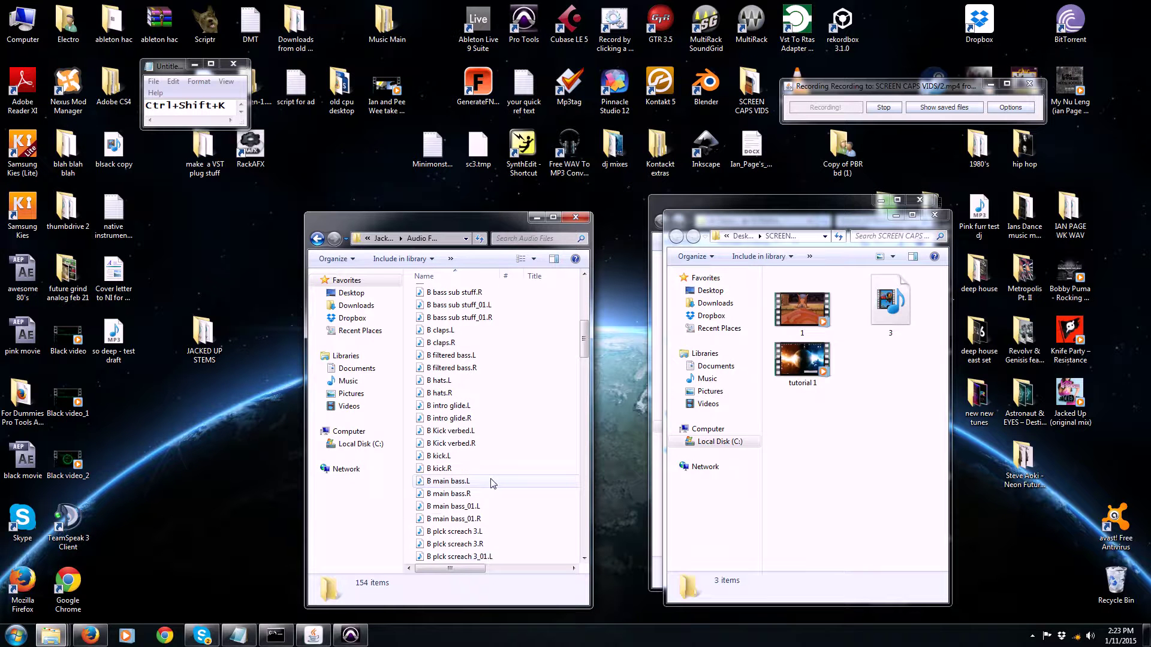
scroll(493, 484, down, 3)
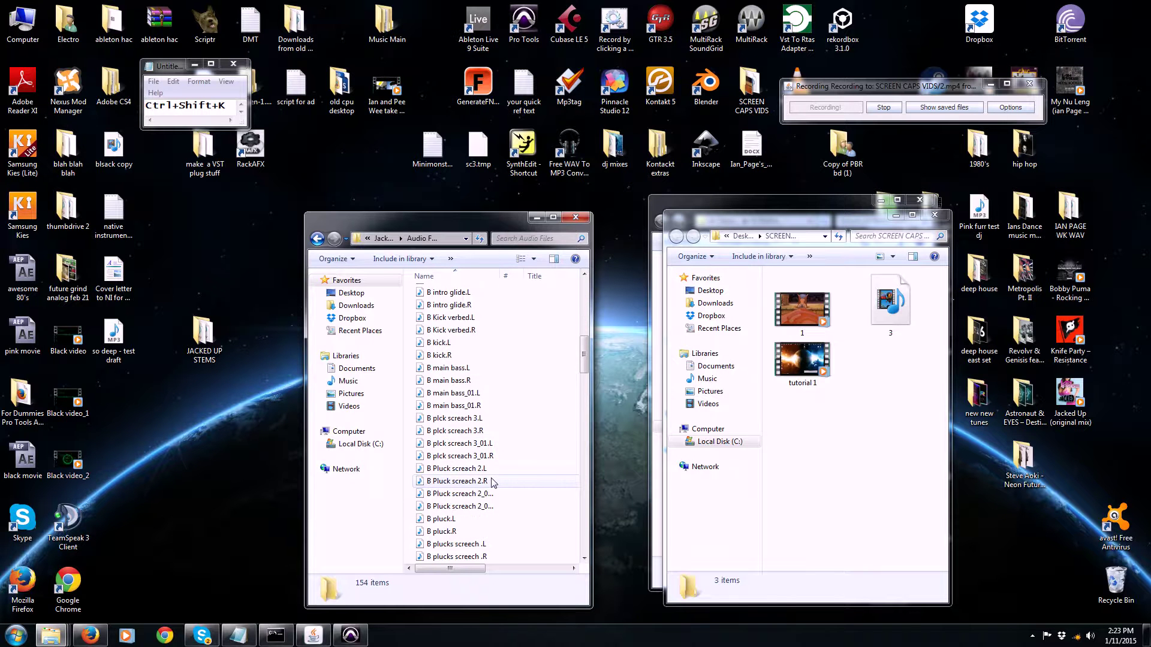
scroll(493, 483, up, 4)
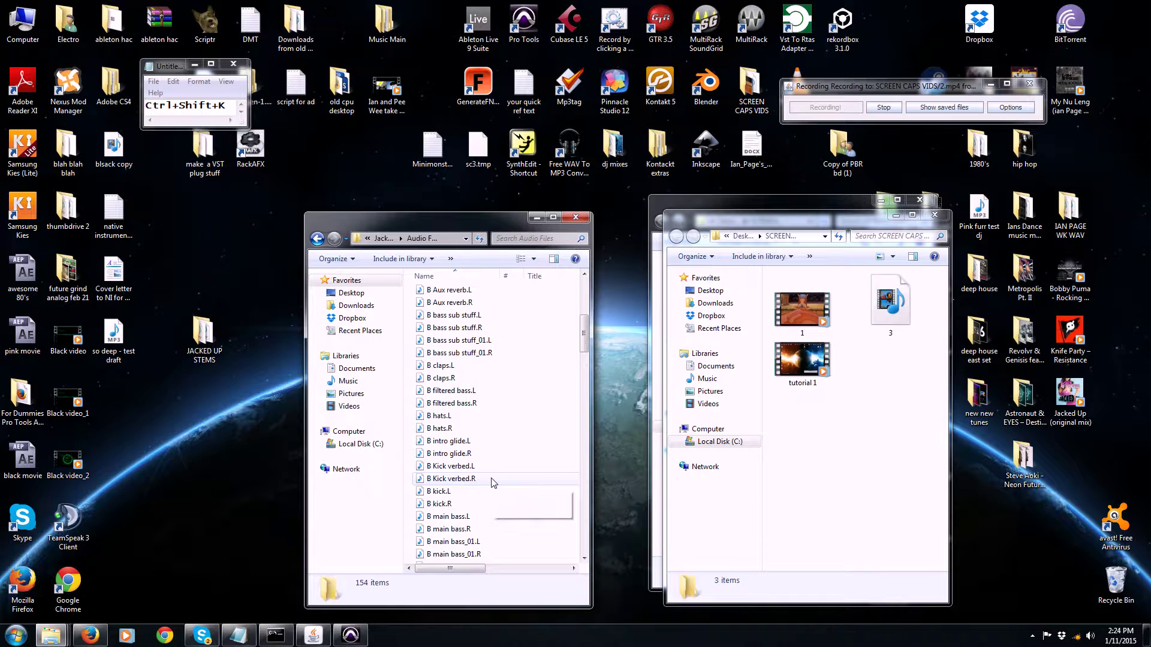
scroll(493, 483, up, 7)
scroll(493, 483, down, 9)
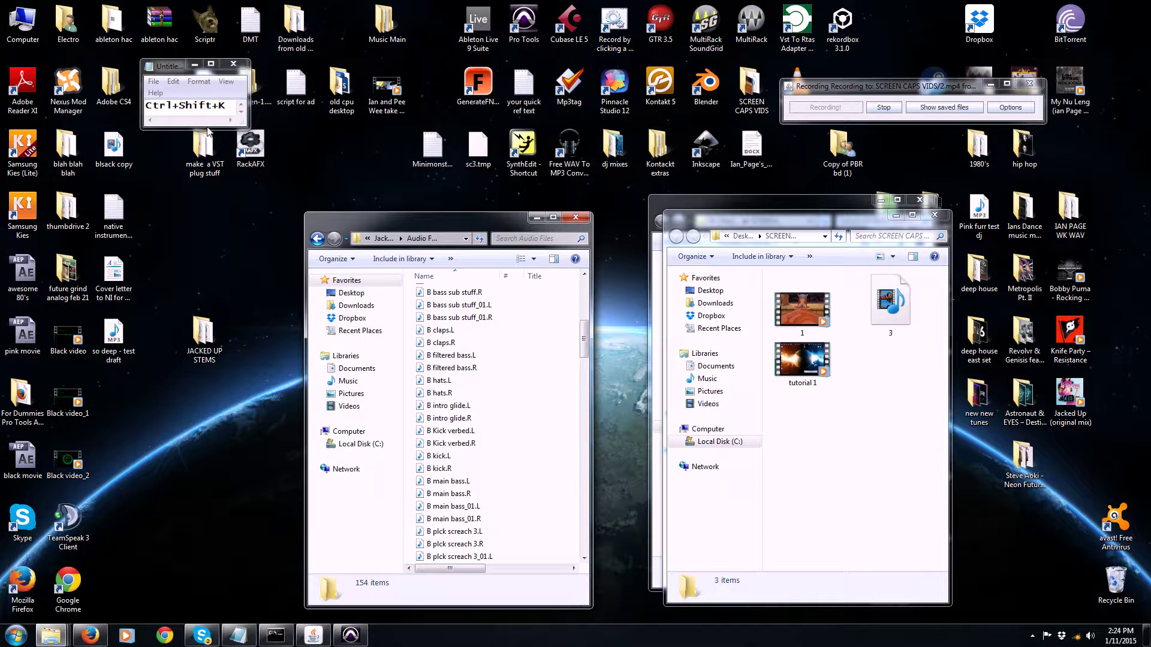
- Enlarge the Notepad window, then open the JACKED UP STEMS folder and arrange it beside the Audio Files folder
click(247, 132)
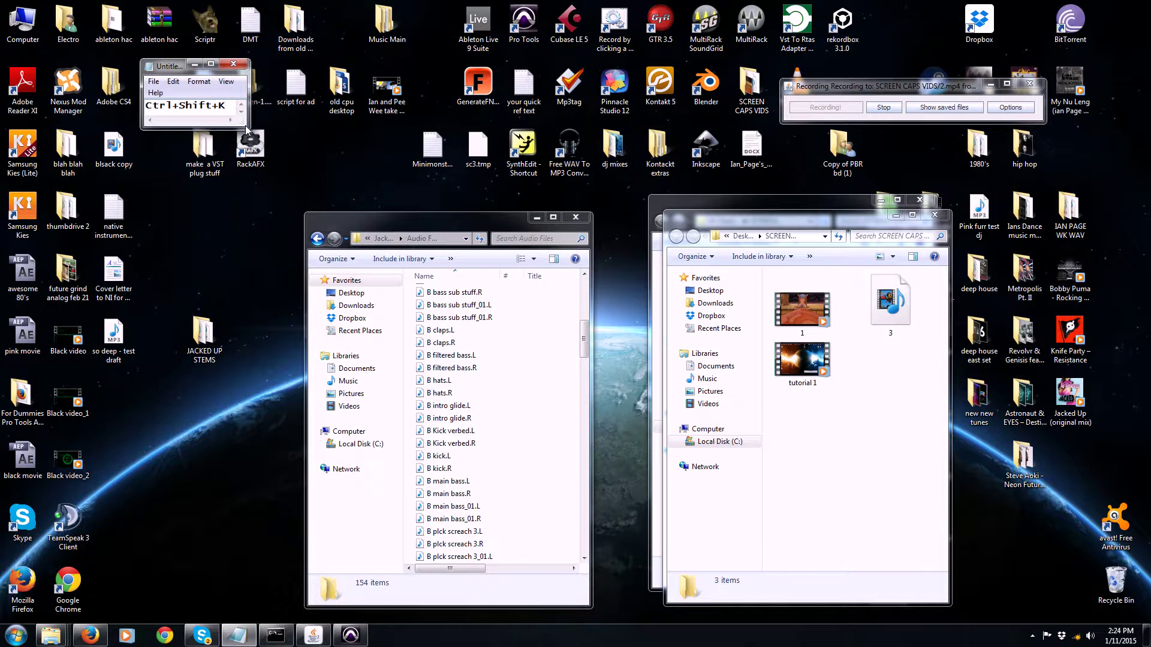
drag(243, 122, 335, 244)
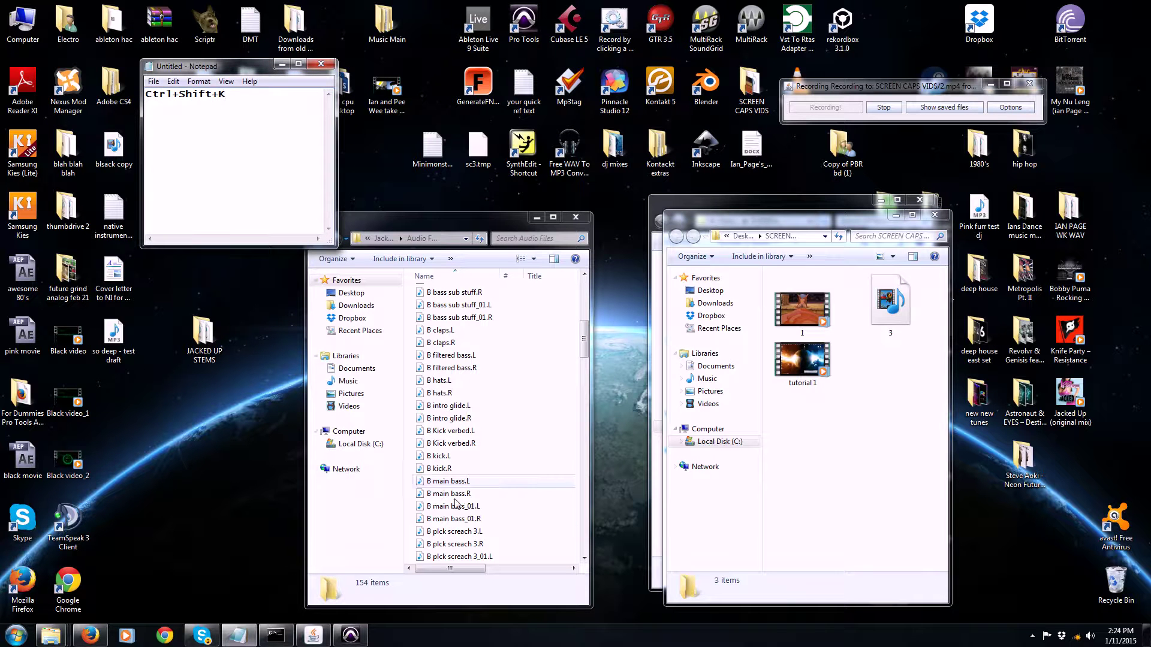
drag(489, 239, 616, 221)
double_click(215, 334)
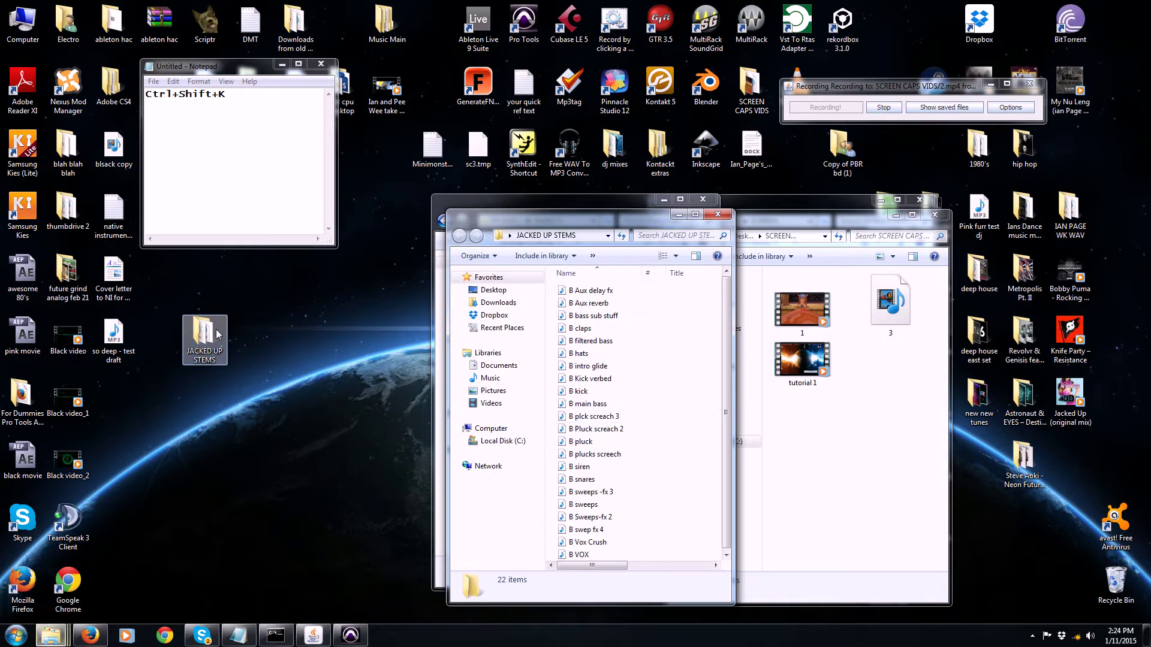
drag(617, 223, 921, 212)
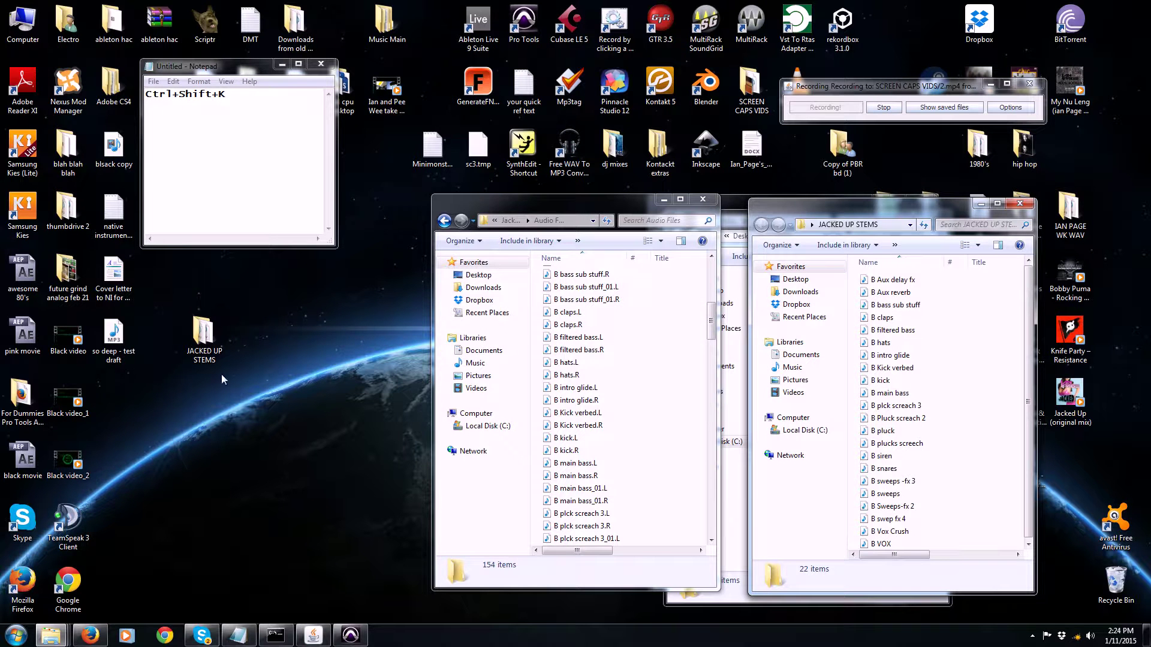
- Switch to Pro Tools and open the recent session JACKED UP MASTER bounce
click(350, 636)
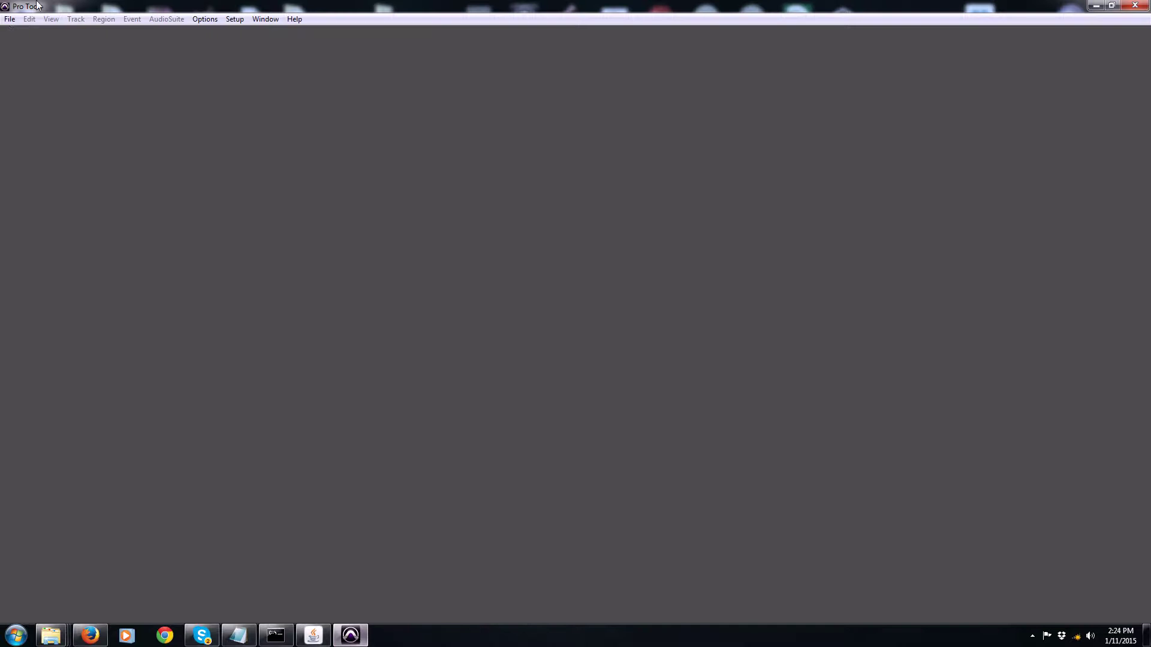
click(9, 19)
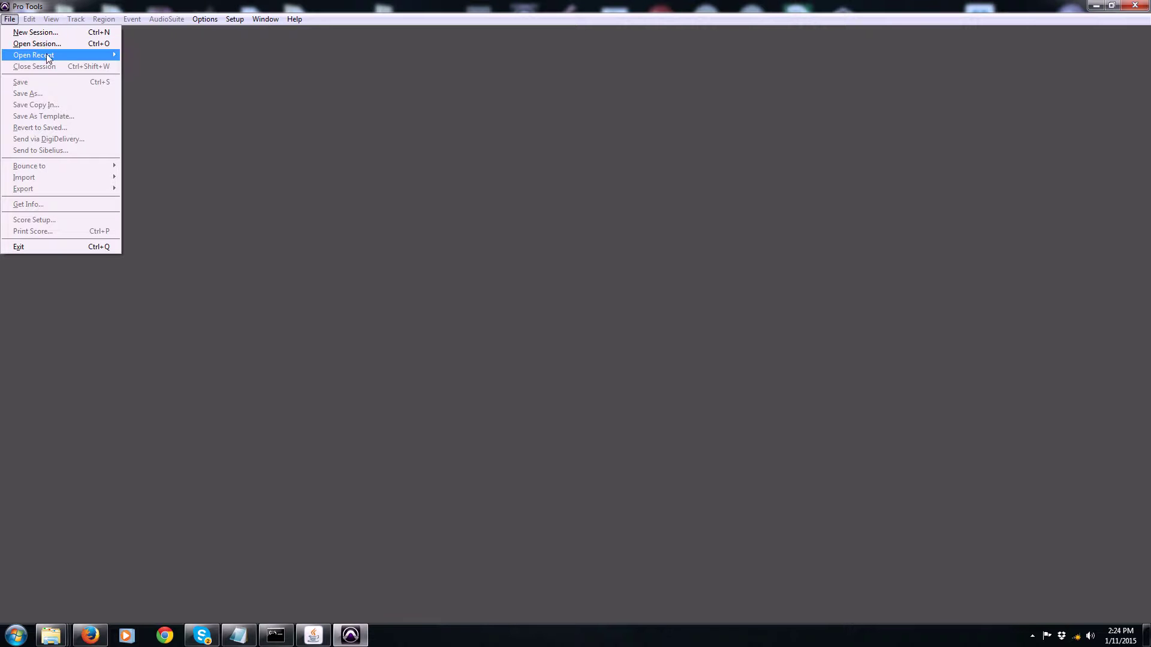
mouse_move(48, 56)
click(258, 67)
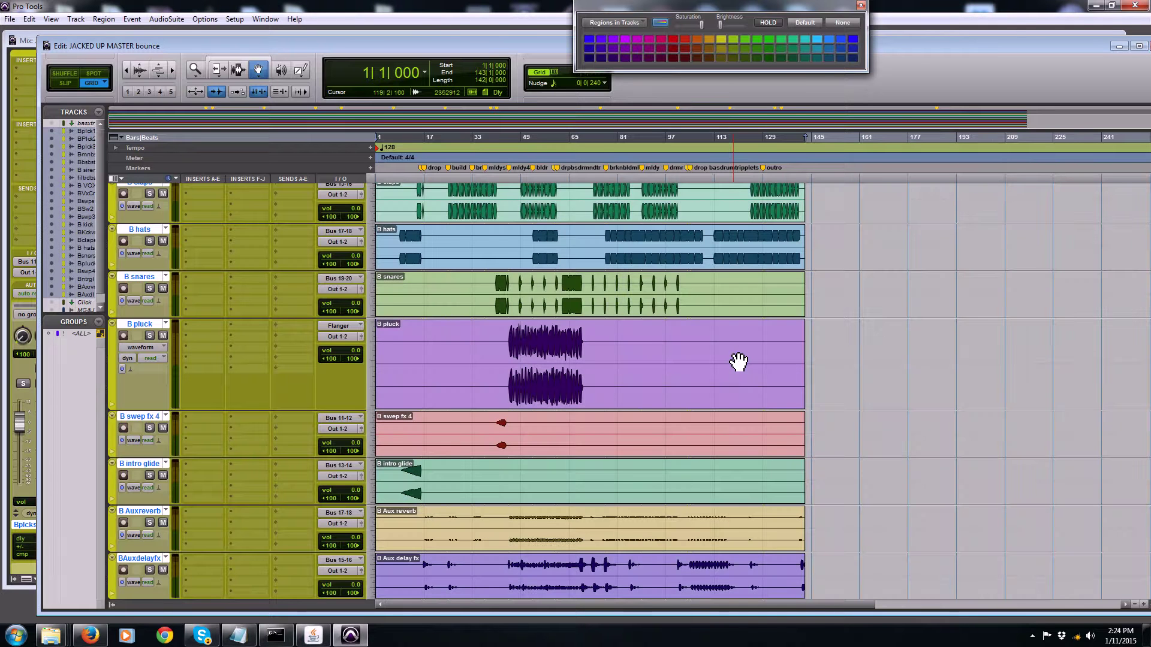
- Review all bounced tracks in the session and check which export options are available for the selected tracks
scroll(584, 360, up, 10)
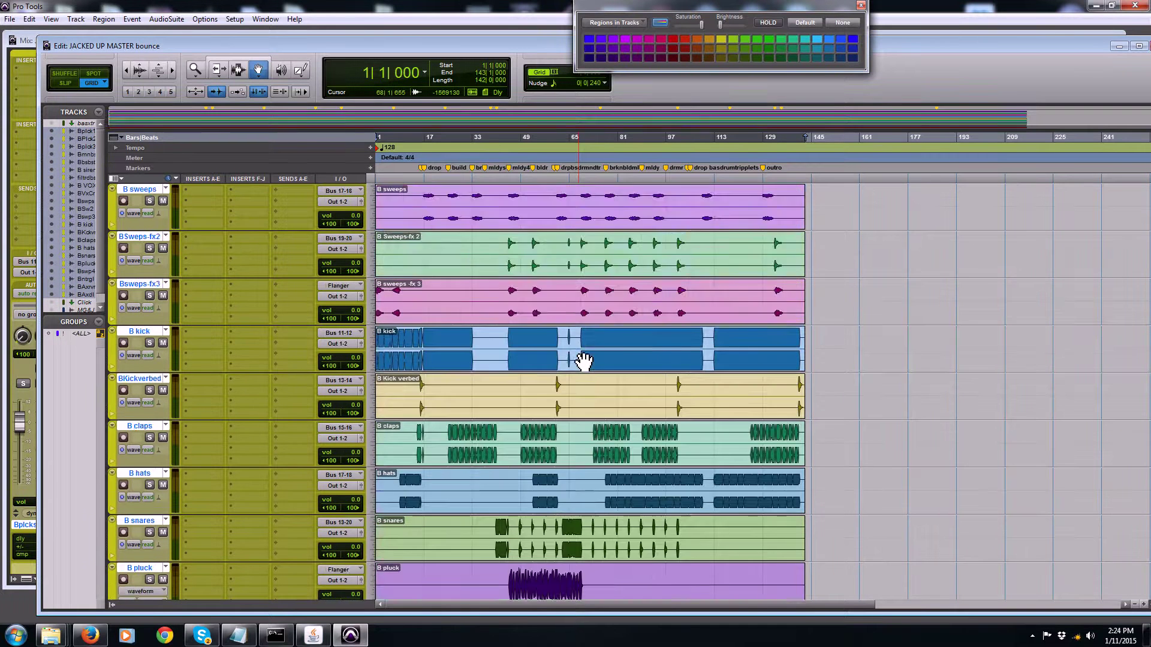
scroll(584, 361, up, 4)
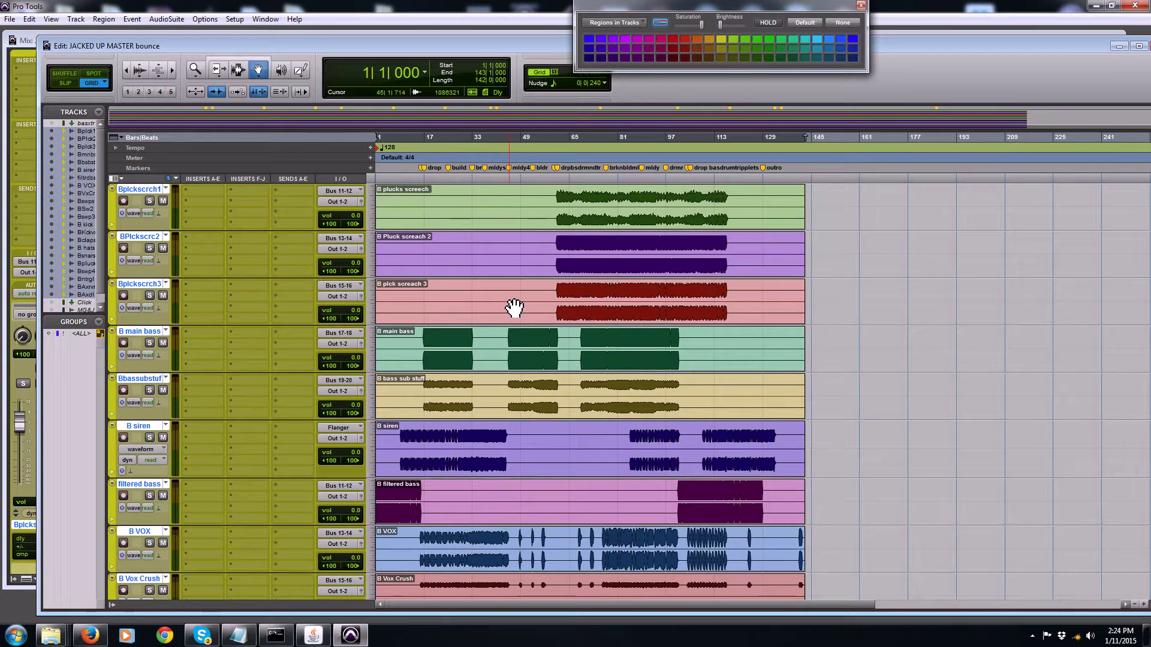
scroll(515, 308, down, 14)
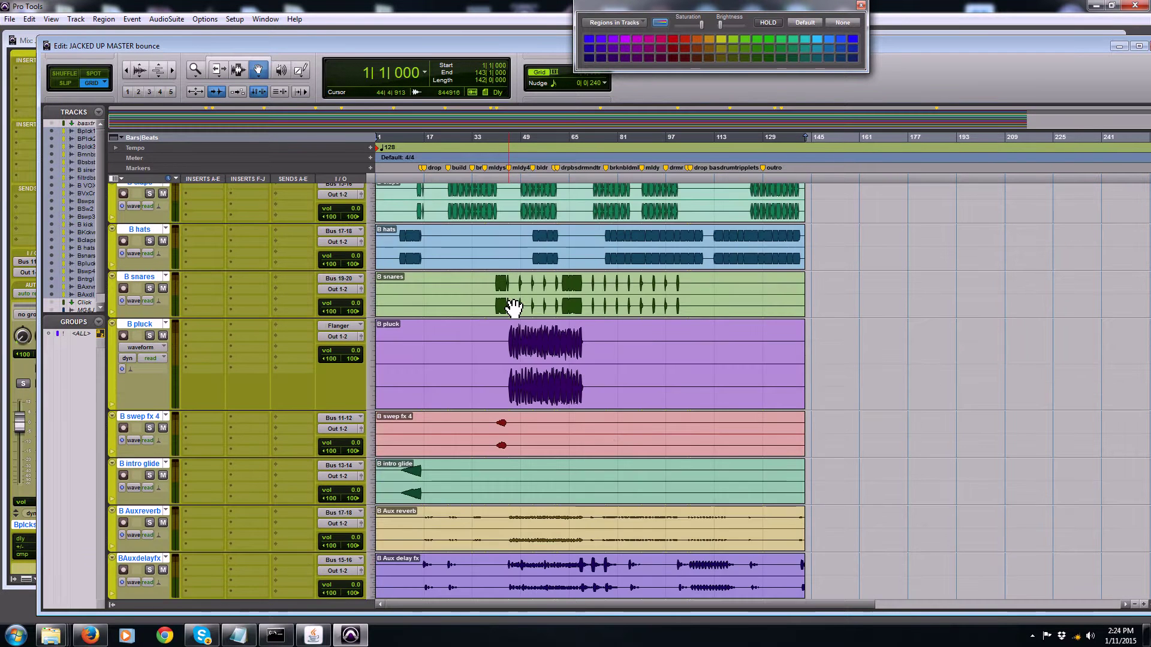
scroll(514, 308, up, 14)
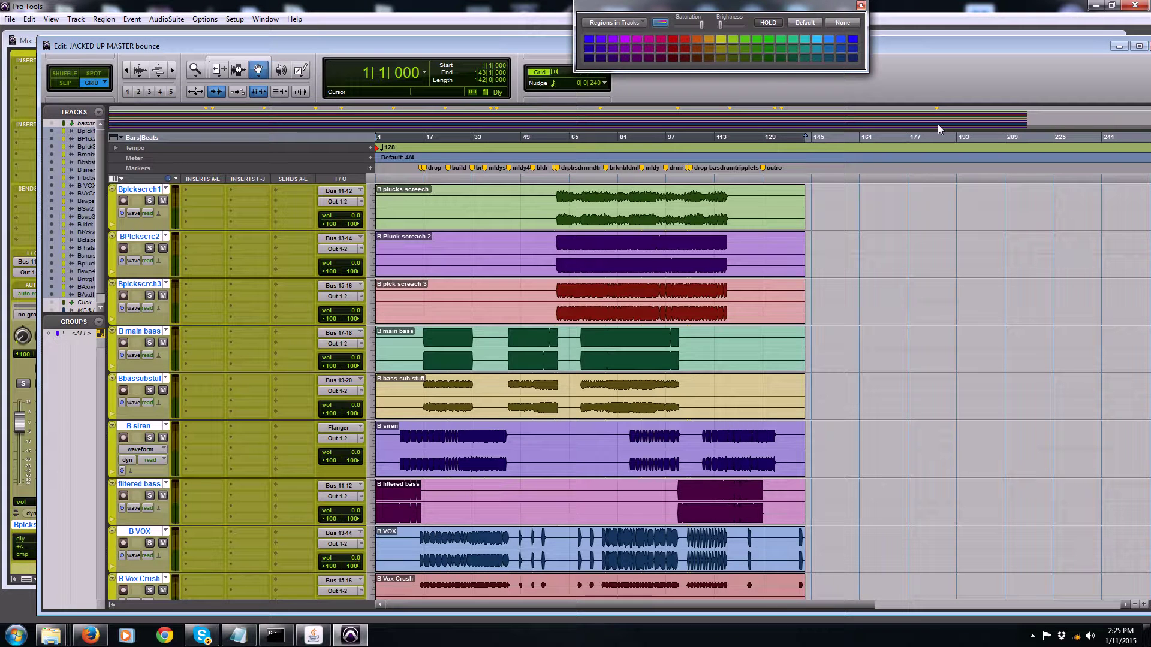
click(7, 19)
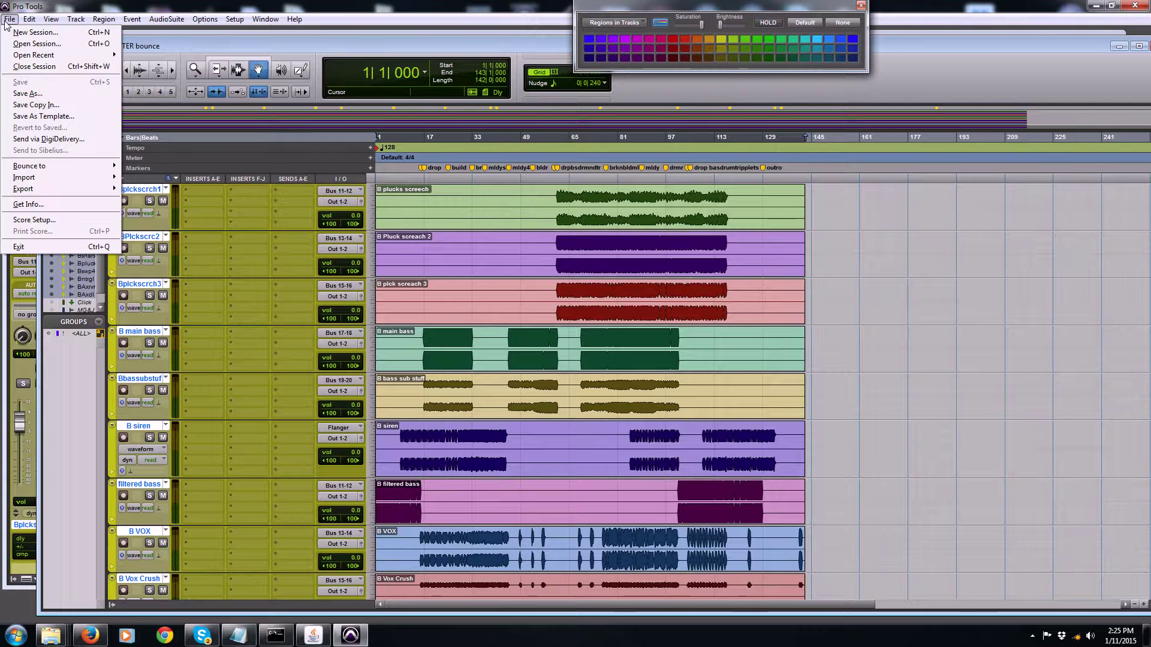
mouse_move(52, 192)
mouse_move(78, 19)
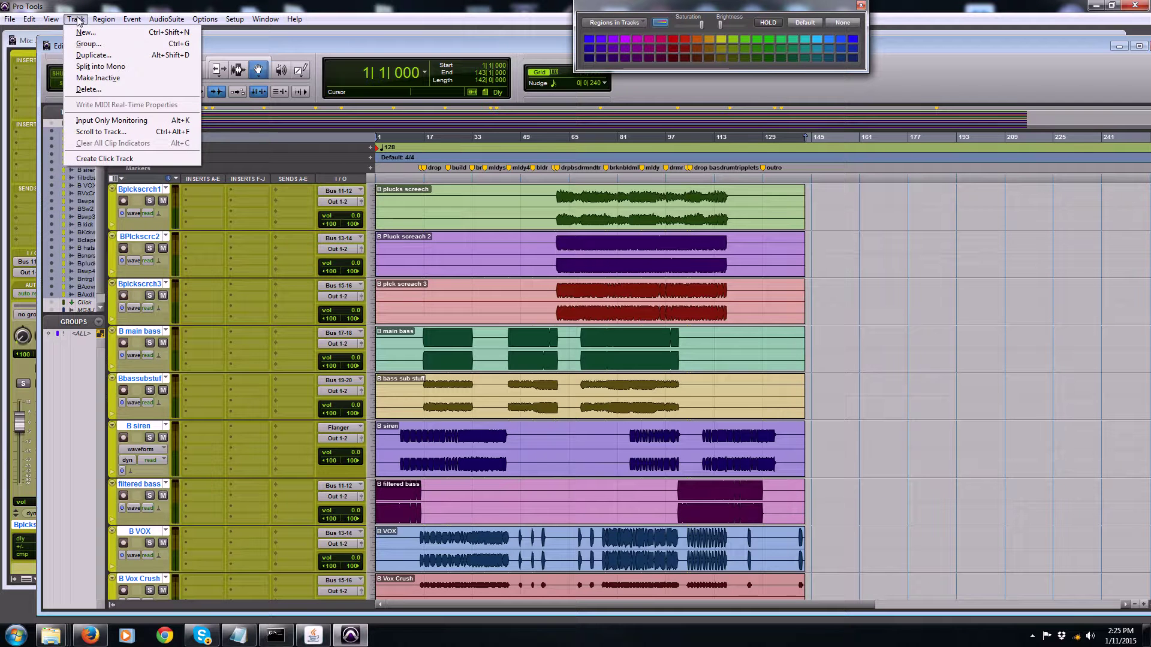
mouse_move(38, 24)
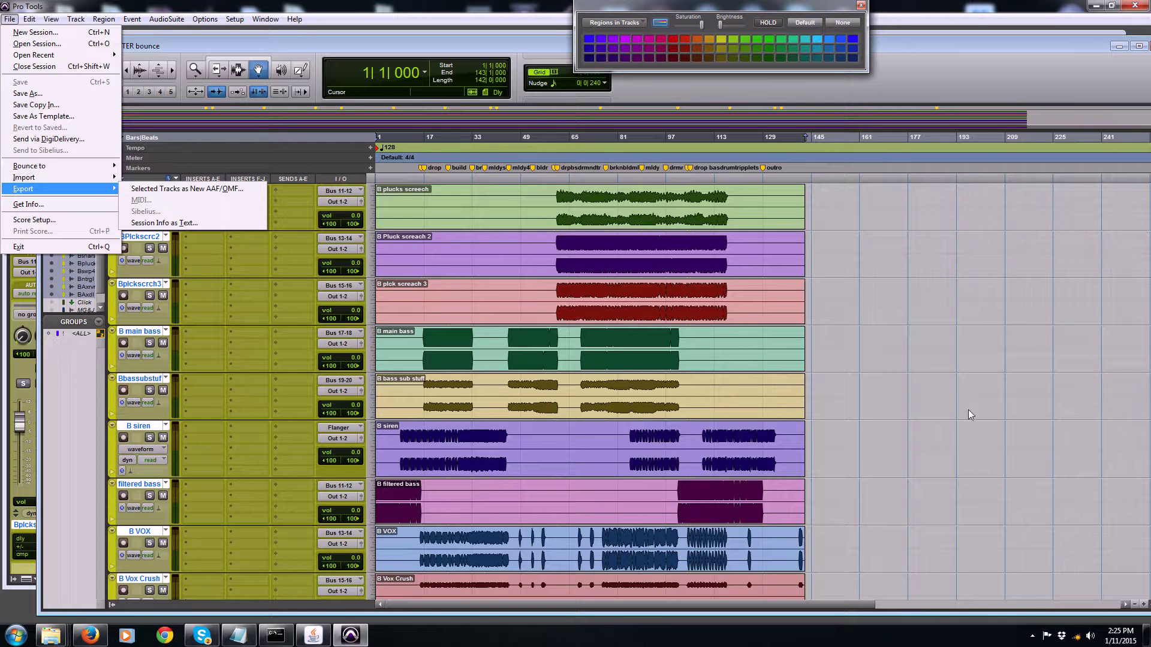
click(903, 364)
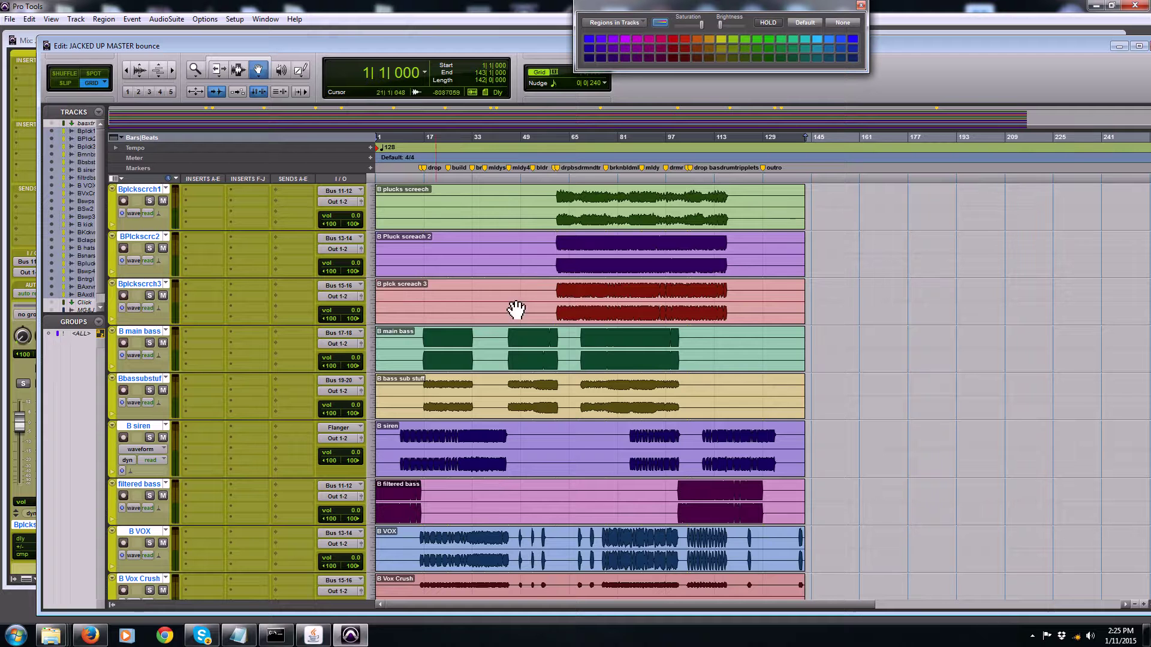
- Select only the B plucks screech region on the first track
click(576, 226)
scroll(501, 490, down, 3)
scroll(499, 491, up, 3)
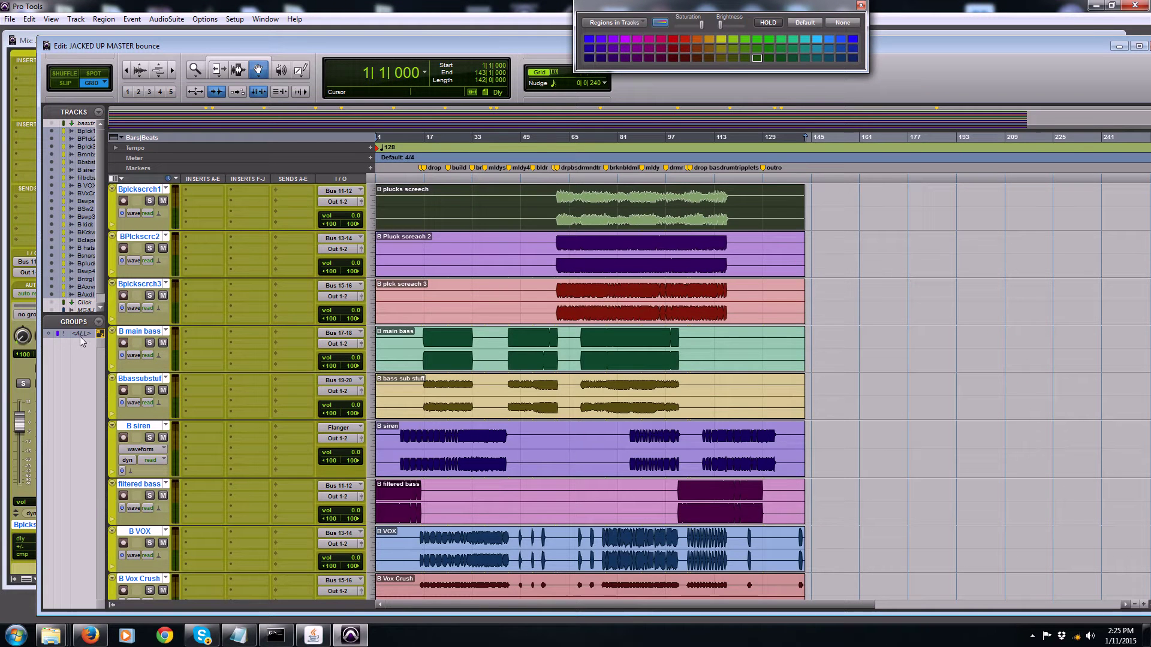
- Select all regions in the session and check that the selection covers every track down to B Aux delay fx
key(ctrl+a)
scroll(668, 437, down, 14)
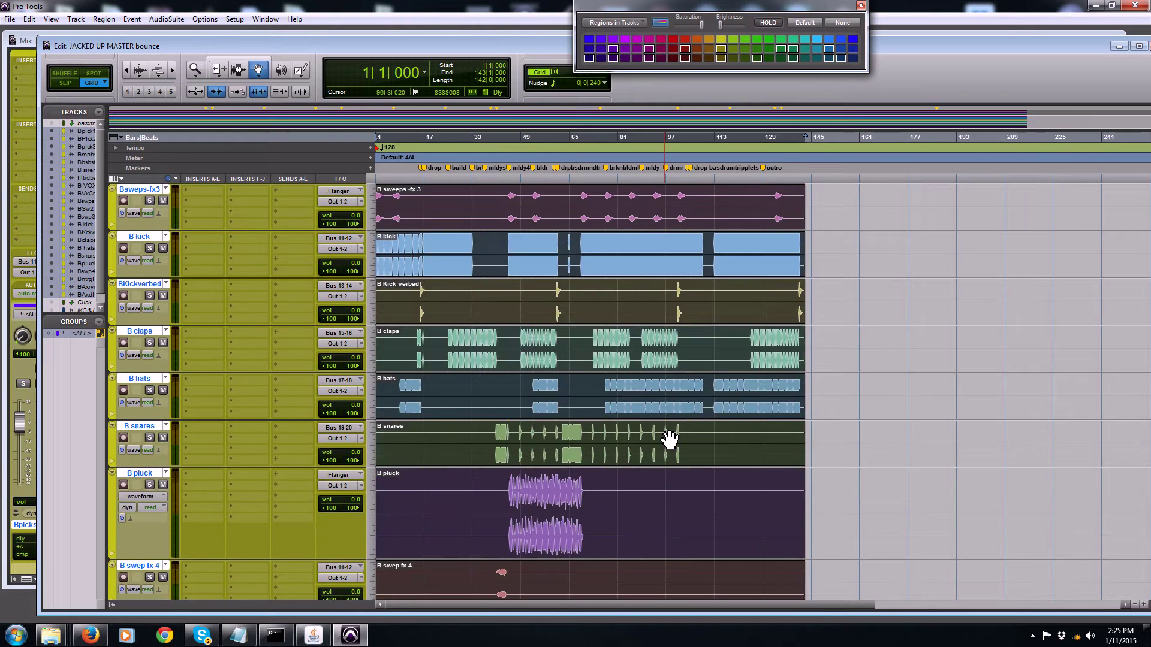
scroll(668, 440, up, 10)
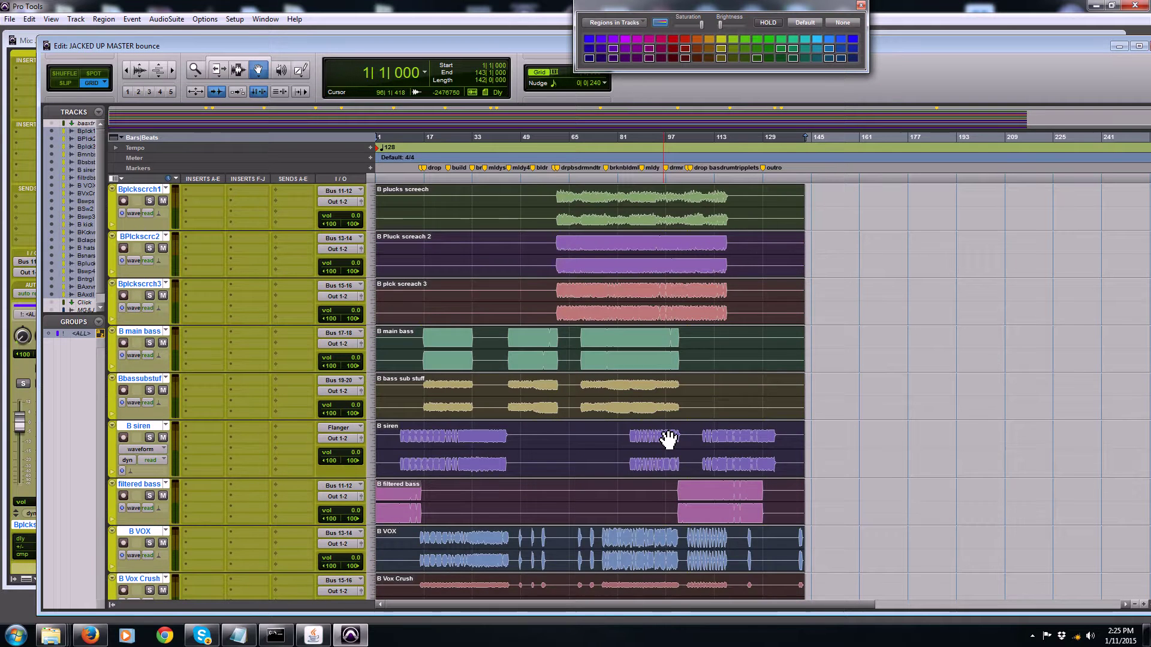
scroll(668, 439, down, 9)
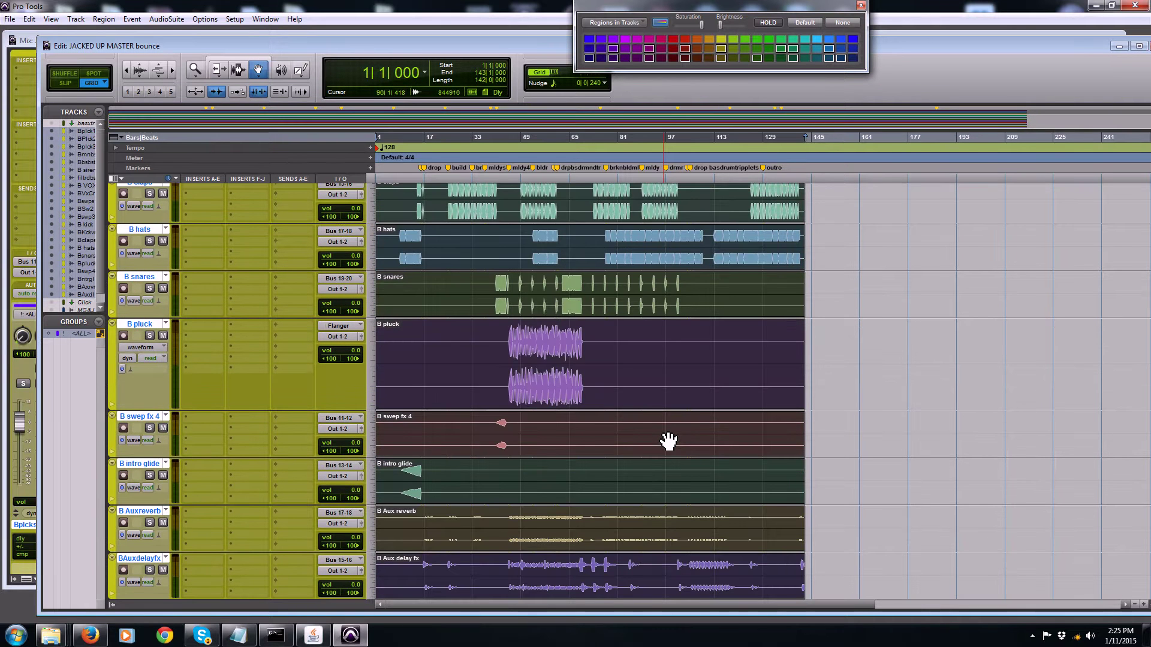
scroll(667, 441, up, 14)
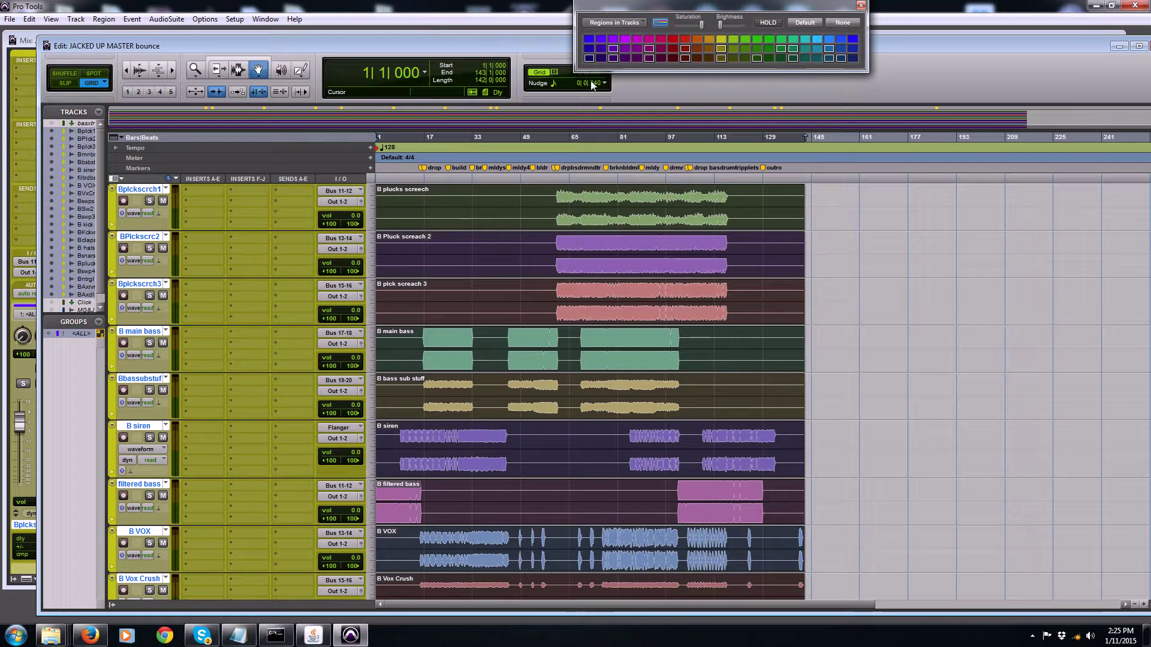
- Consult the shortcut note in Notepad, open the Export Selected settings for the selected regions, and choose the Interleaved format
click(238, 640)
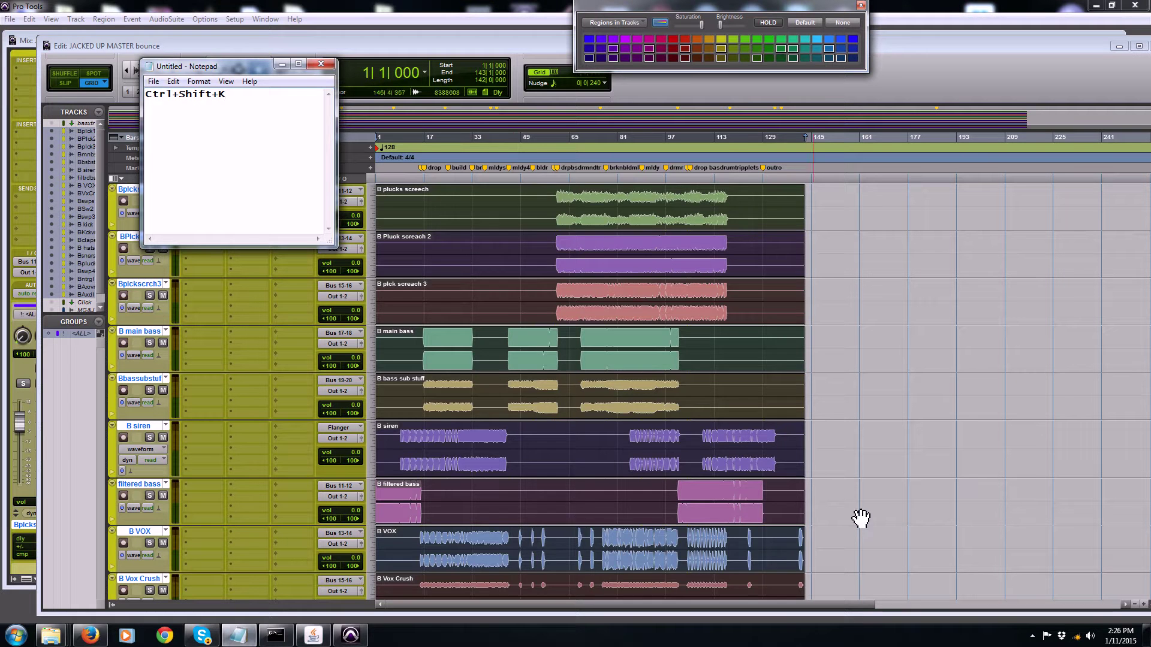
click(984, 470)
key(ctrl+shift+k)
key(ctrl+shift+k)
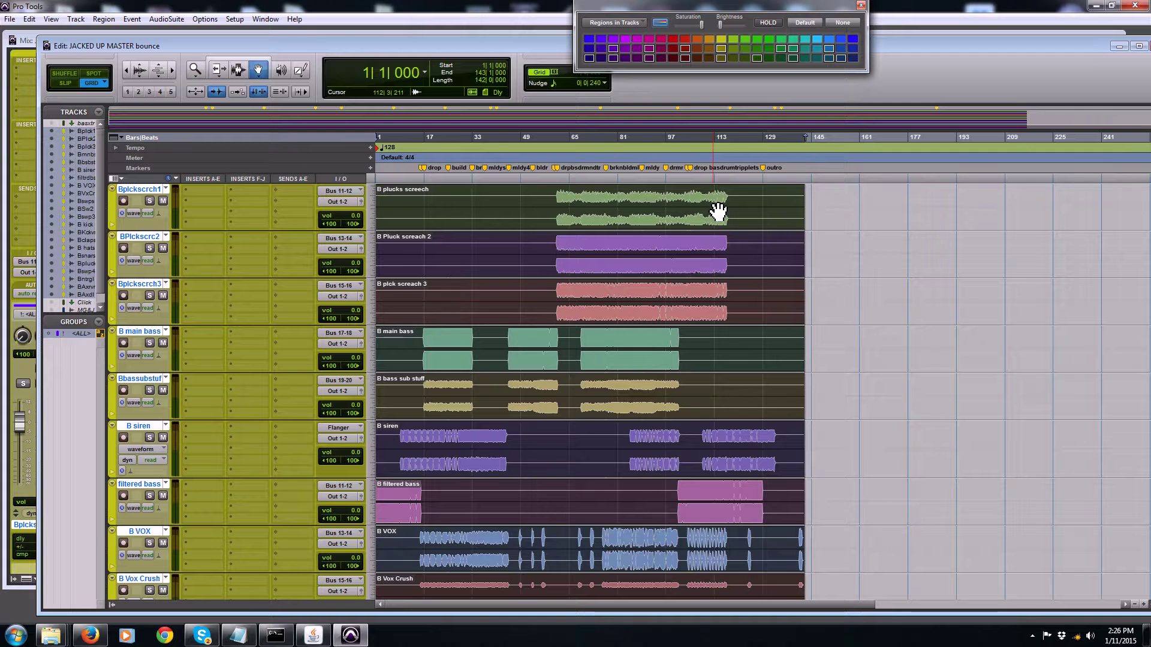
key(ctrl+shift+k)
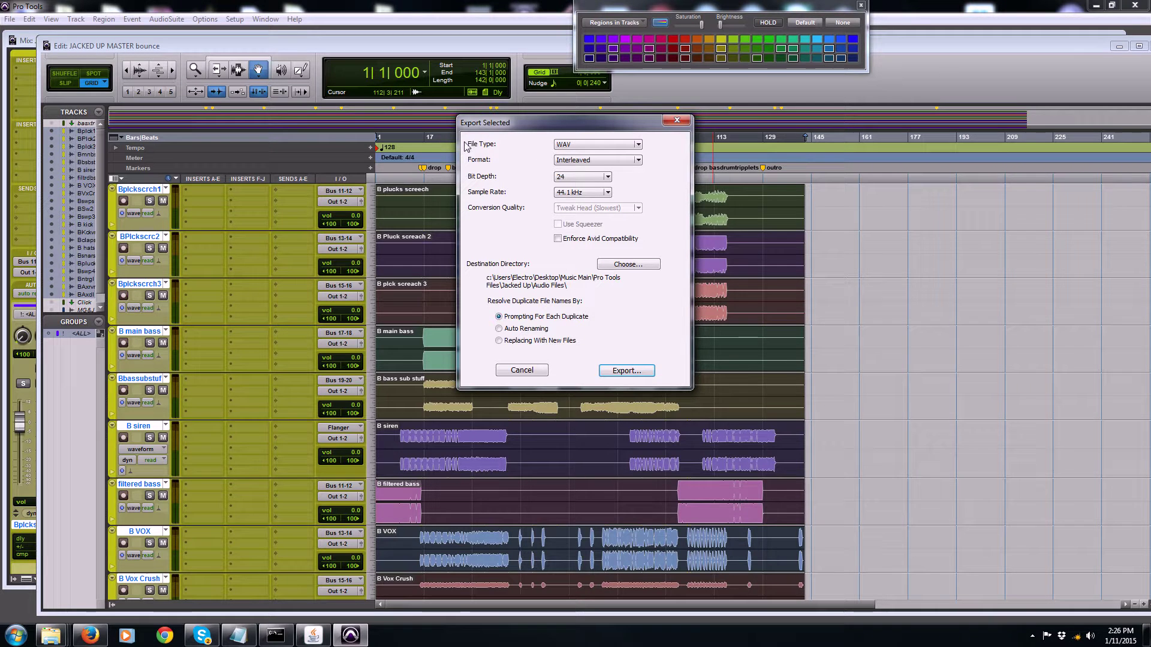
click(580, 160)
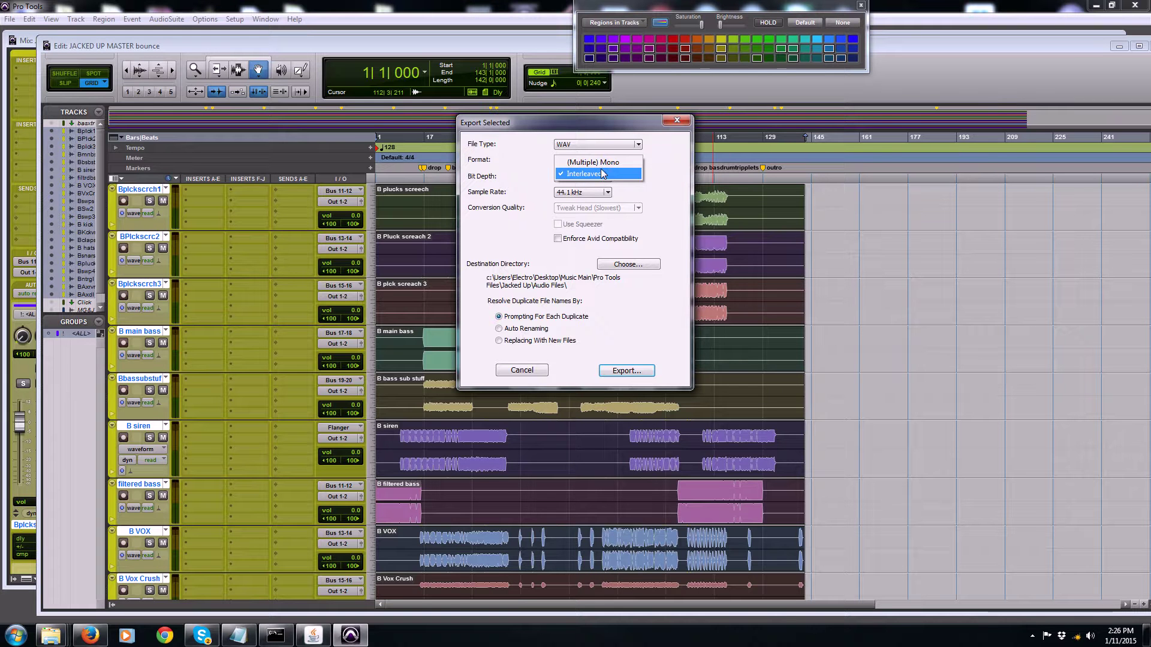
click(600, 174)
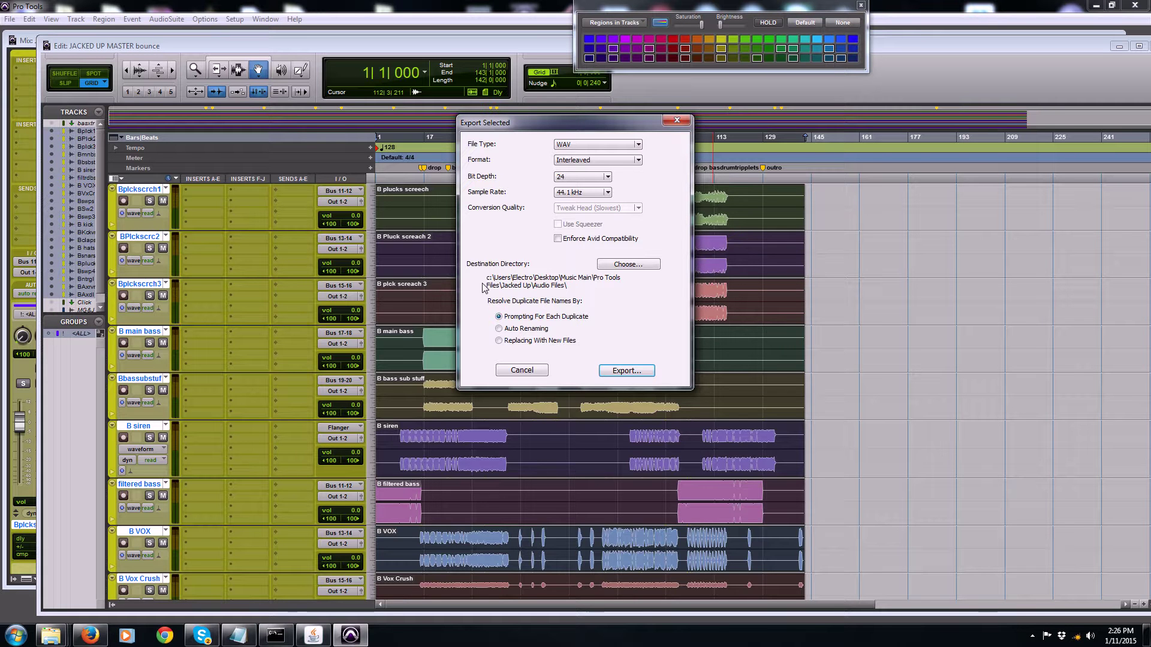
- Browse to the JACKED UP STEMS folder on the Desktop as the export destination, and cancel the folder choice and the export
click(629, 265)
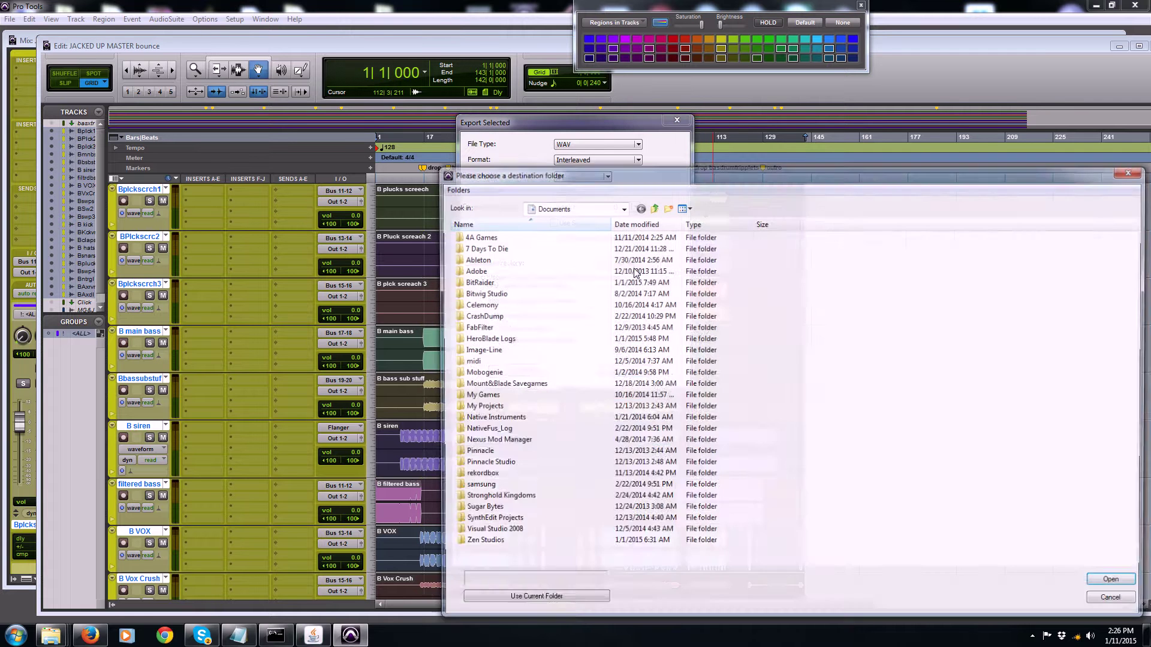
click(653, 207)
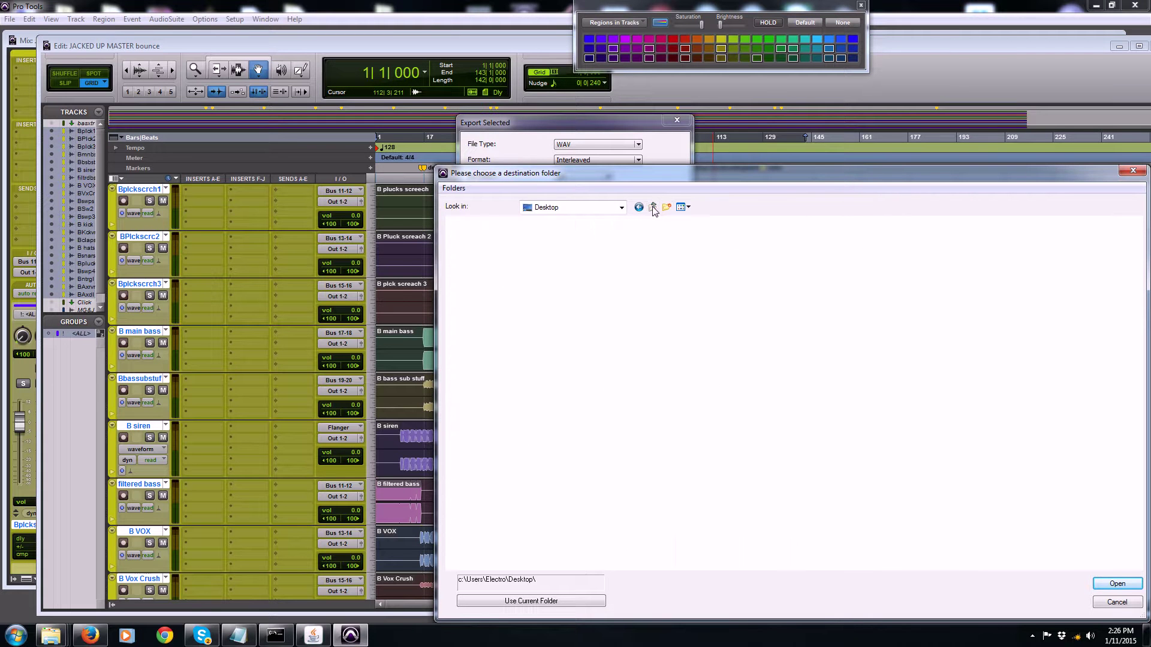
click(652, 208)
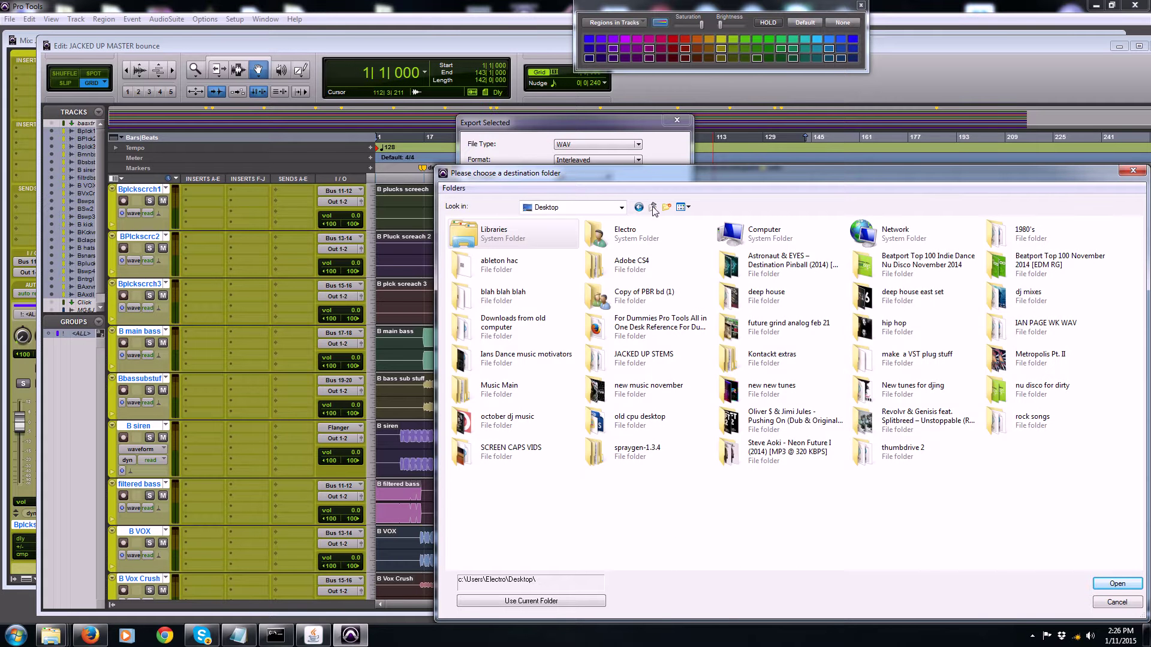
click(639, 360)
click(639, 359)
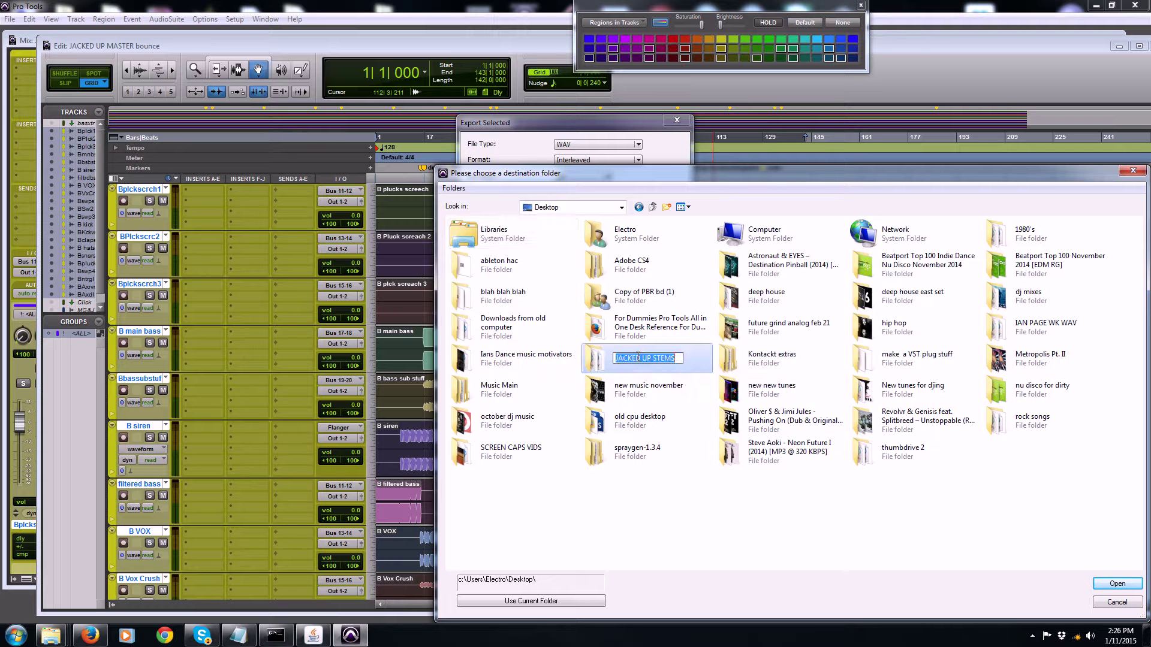
click(601, 366)
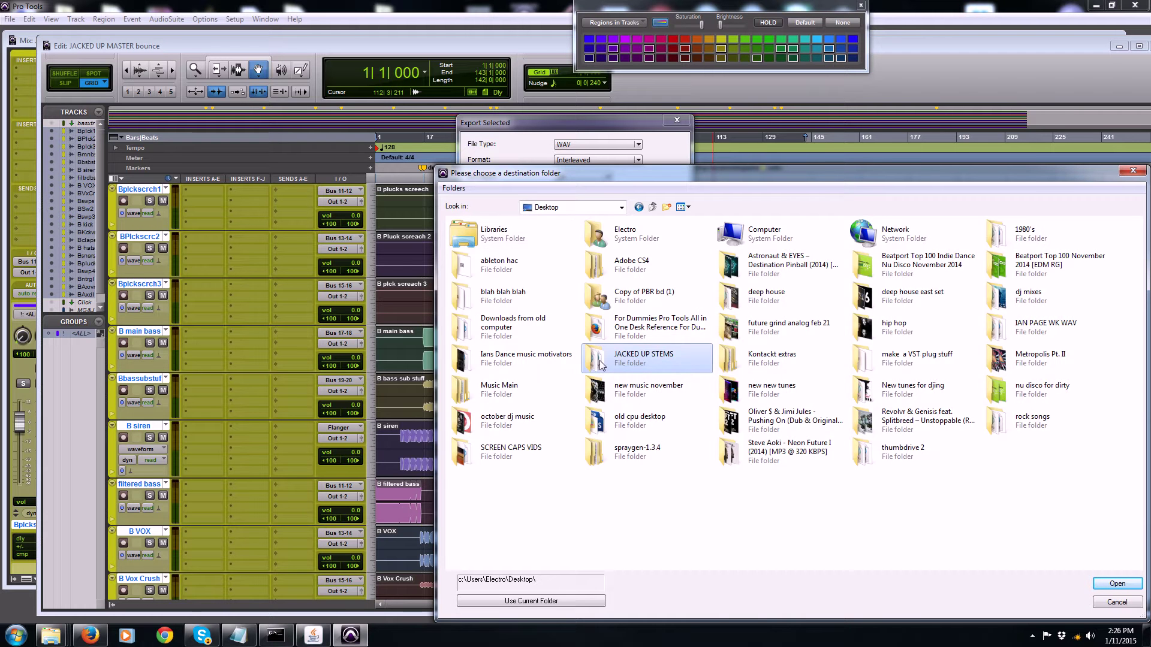
double_click(601, 365)
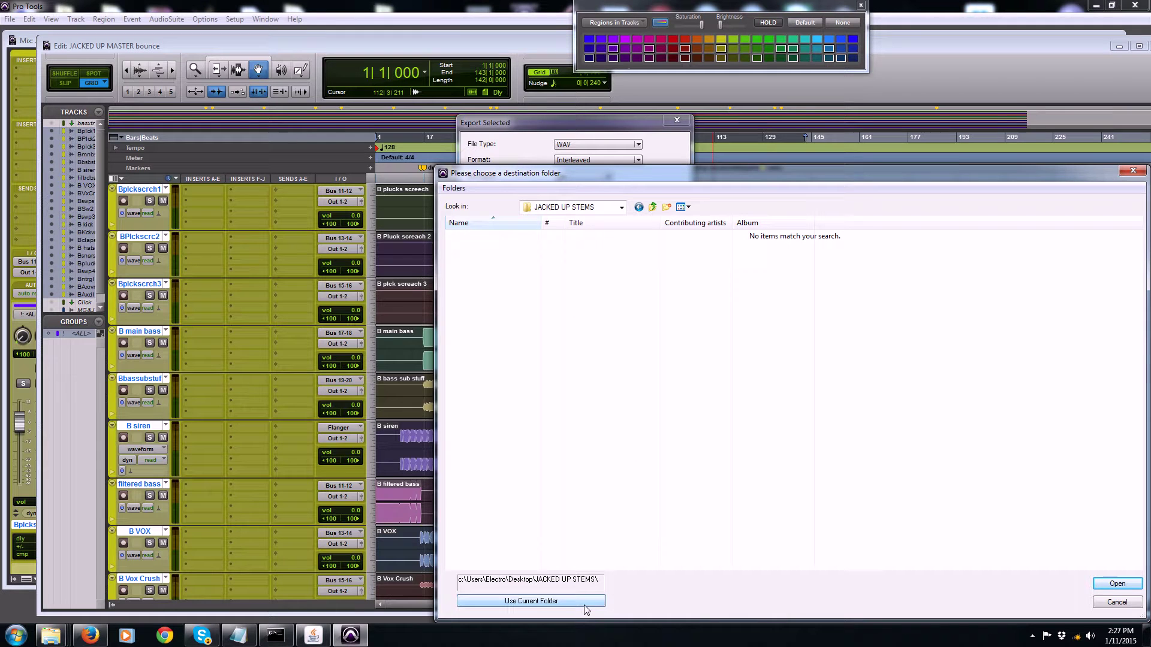
drag(877, 180, 750, 137)
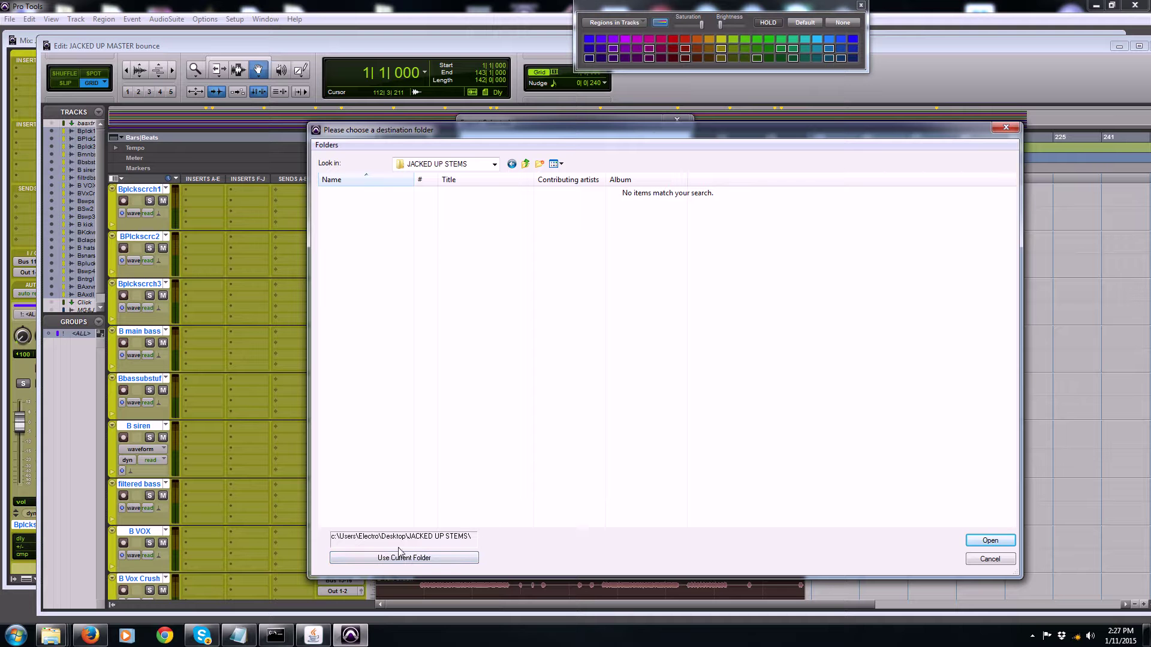
click(990, 559)
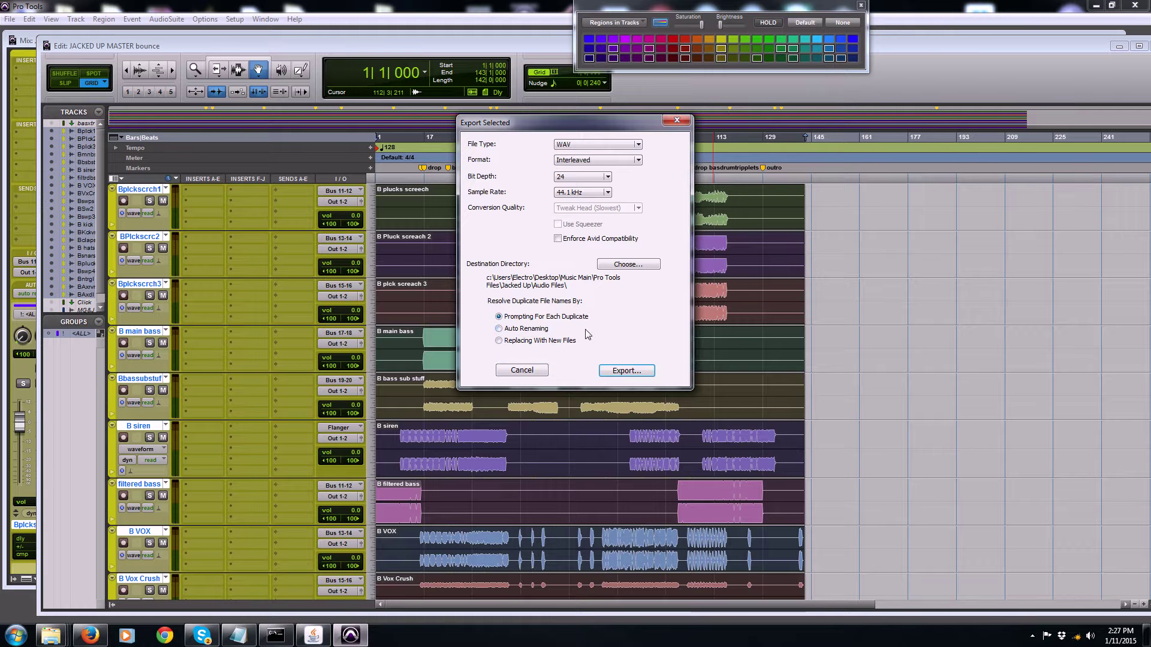
click(519, 371)
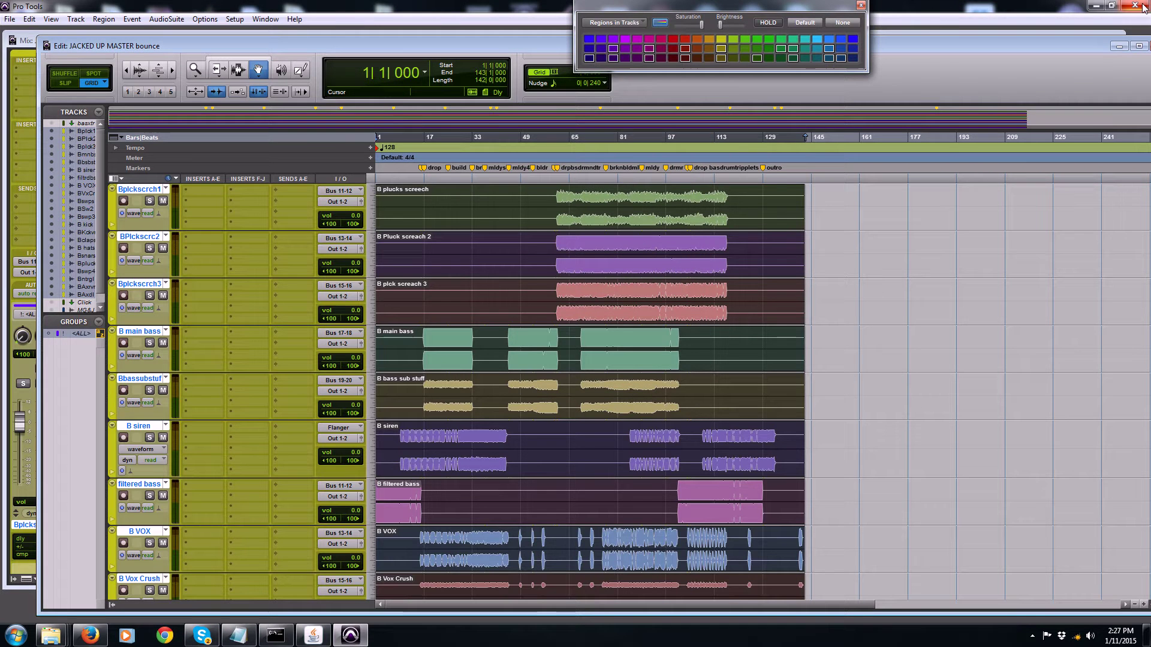
- Minimize Pro Tools and move and enlarge the JACKED UP STEMS folder window to show its full file list
click(1096, 5)
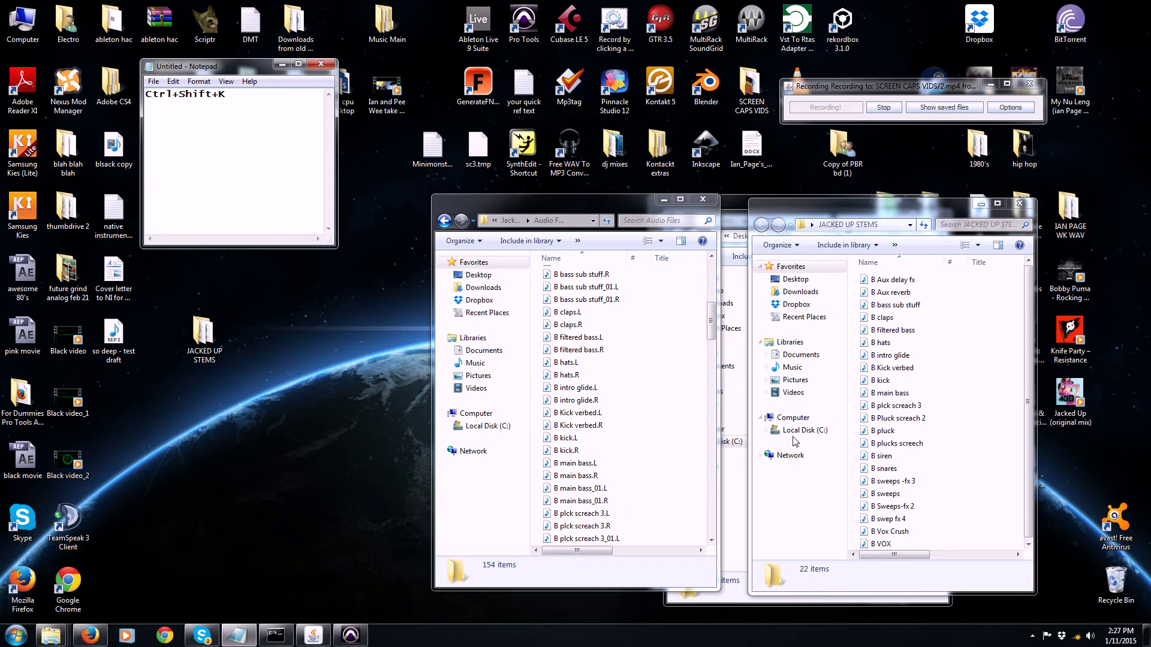
click(935, 393)
drag(891, 211, 488, 155)
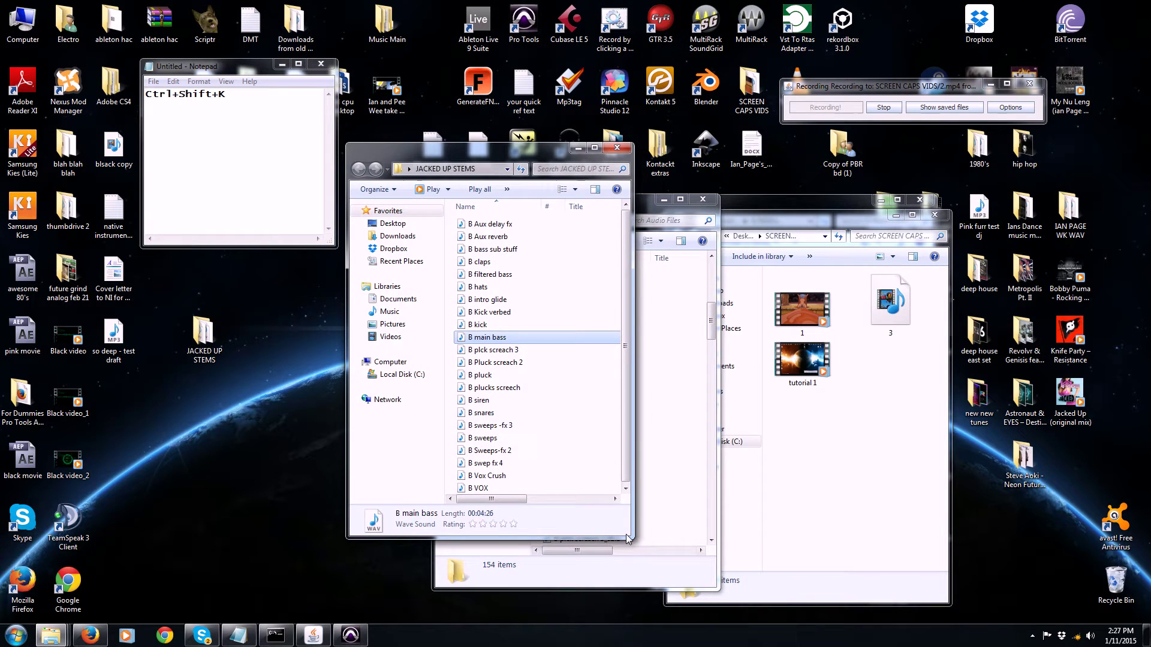
drag(628, 536, 940, 573)
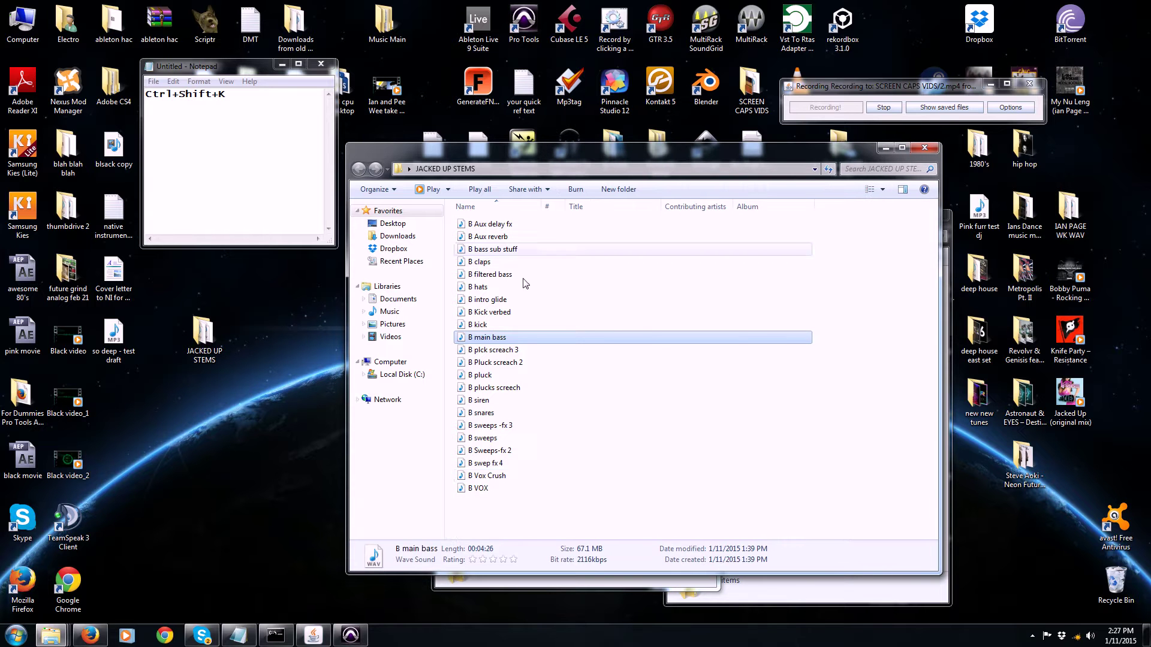
- Examine the stem files in the JACKED UP STEMS folder from B Aux delay fx to B VOX, comparing their details
click(514, 225)
click(507, 238)
click(507, 250)
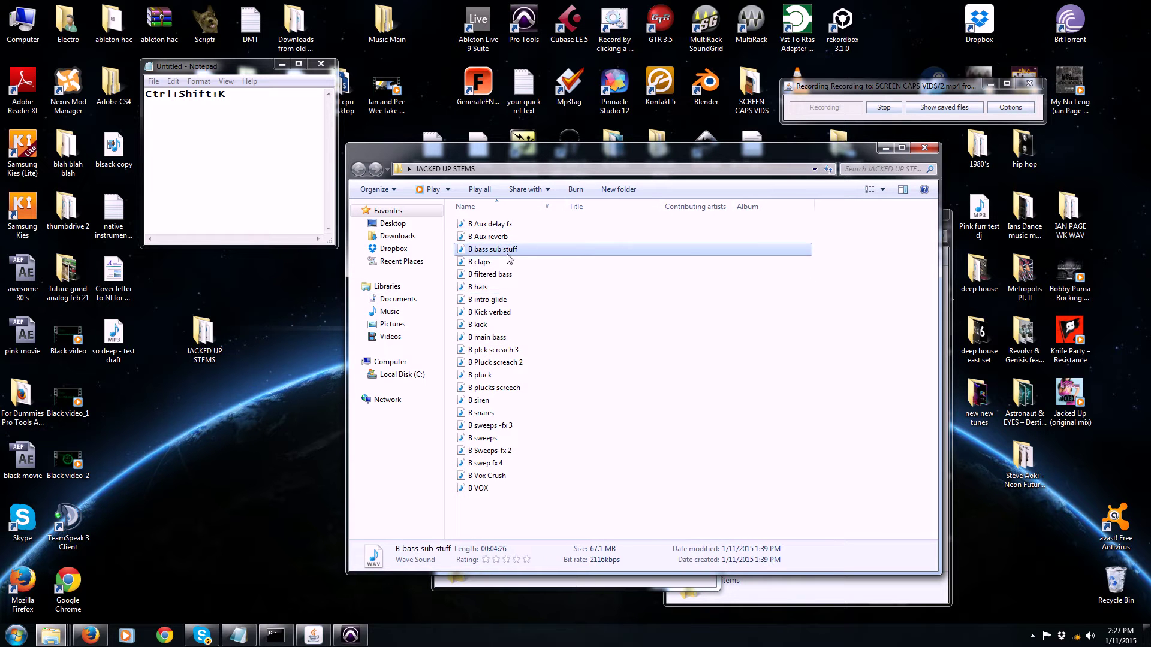
click(492, 299)
click(503, 339)
click(505, 375)
click(492, 450)
click(489, 476)
click(488, 489)
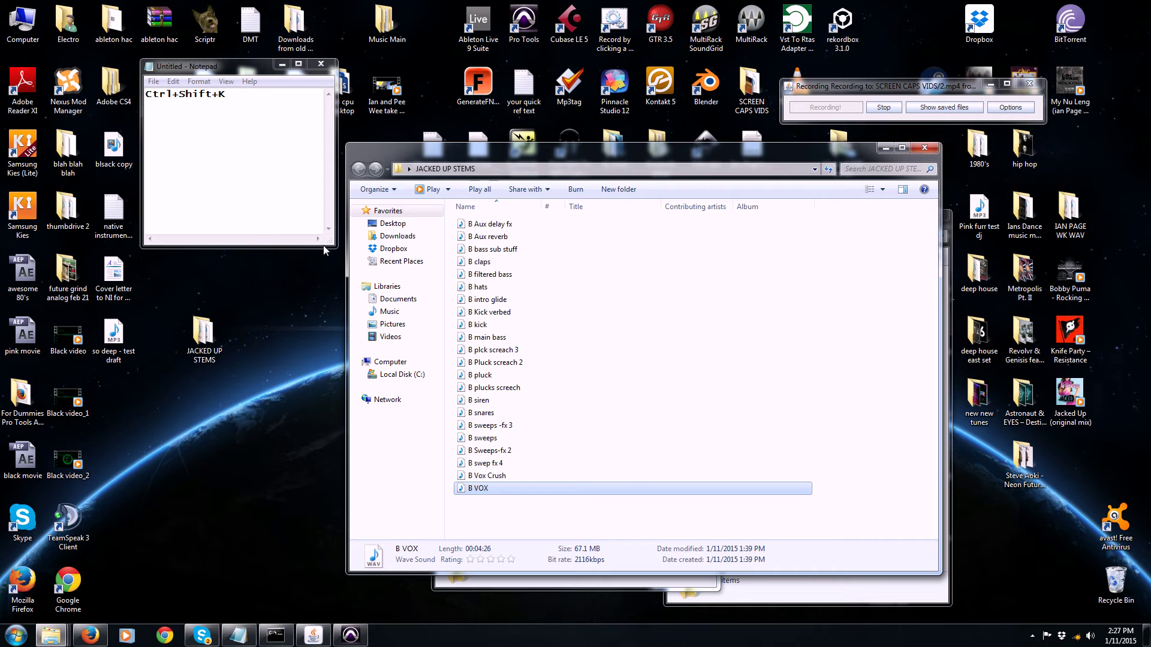
- Widen the Notepad window that holds the shortcut note
drag(329, 238, 485, 262)
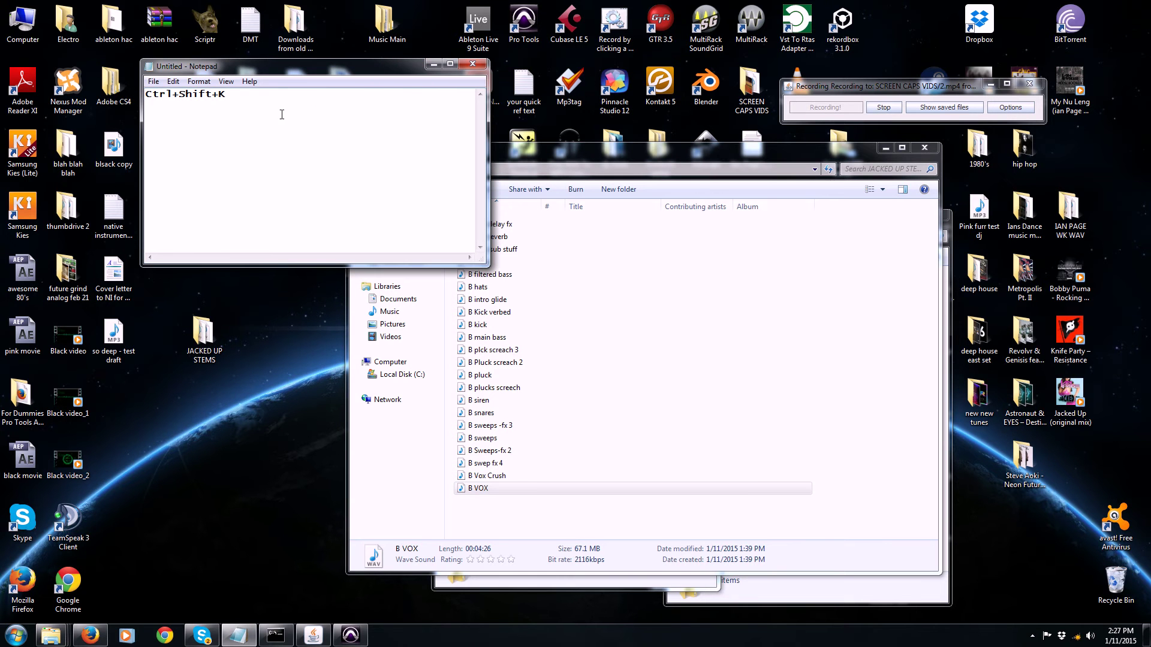